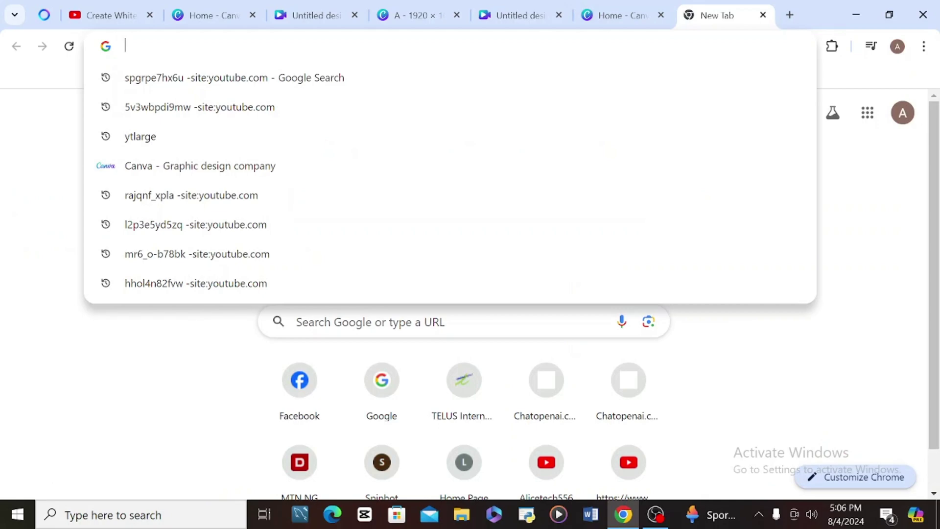
# From the Canva home page, create a blank custom design 1920 px wide by 1080 px high
pyautogui.write('can')
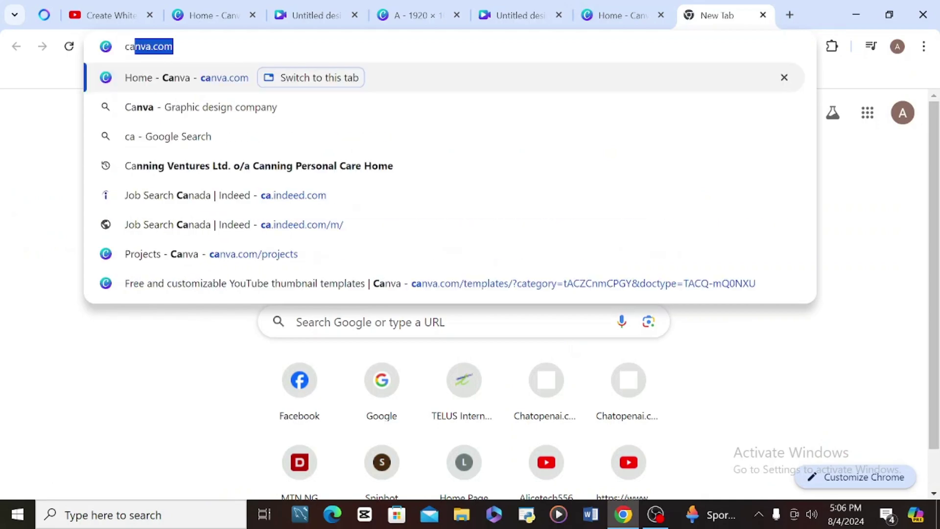
pyautogui.click(246, 78)
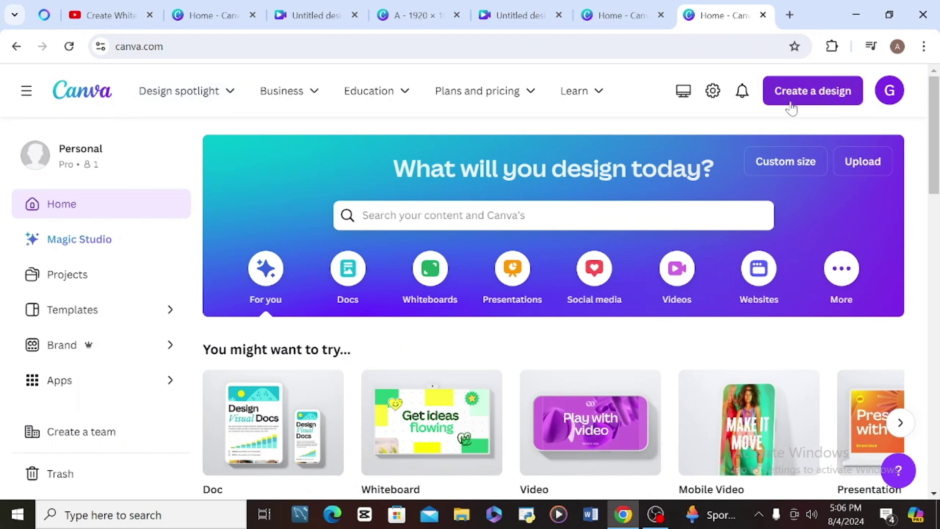
pyautogui.click(810, 104)
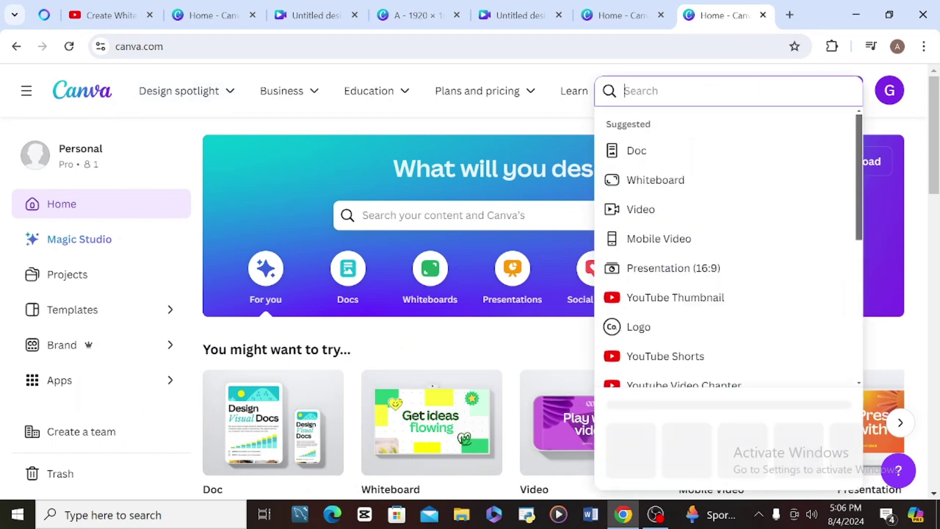
pyautogui.press('Escape')
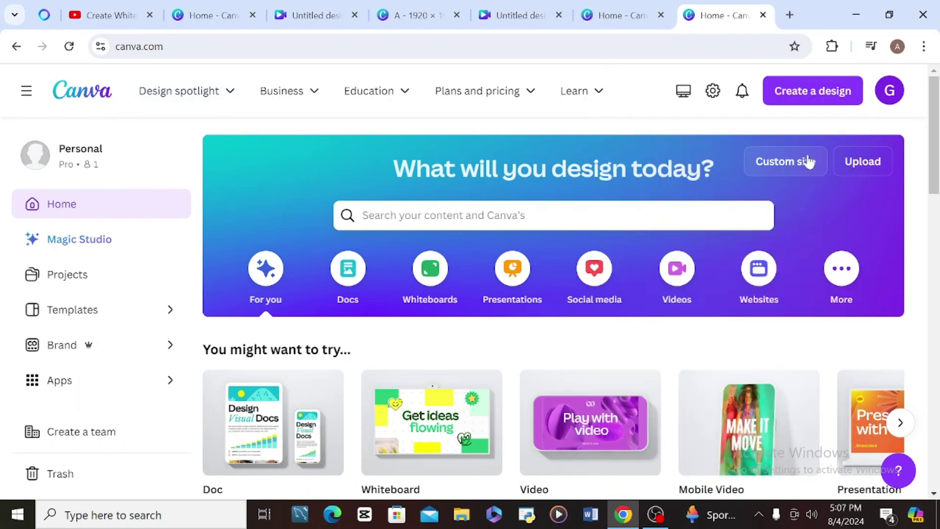
pyautogui.click(806, 161)
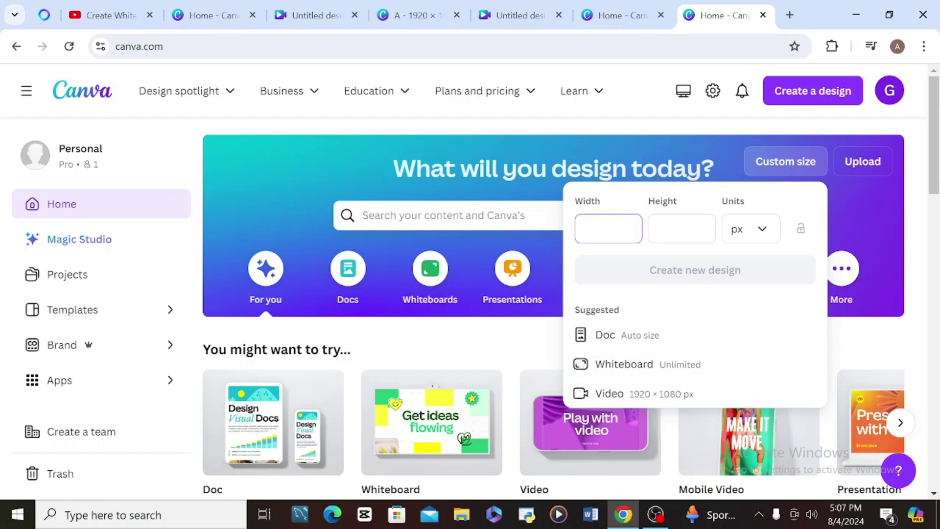
pyautogui.write('1920')
pyautogui.click(682, 229)
pyautogui.write('10')
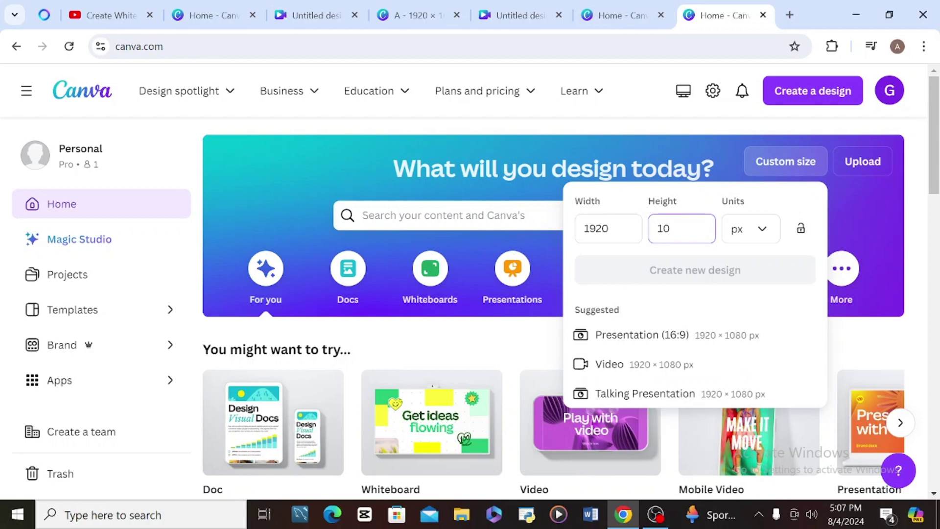
pyautogui.write('80')
pyautogui.click(688, 270)
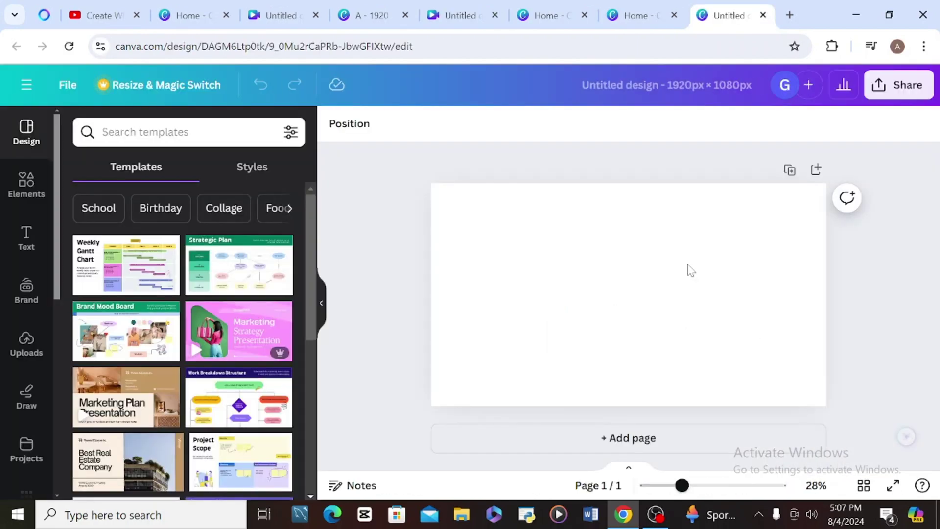
# Add a heading reading 'A', enlarge it and place it at the page's top left
pyautogui.click(26, 234)
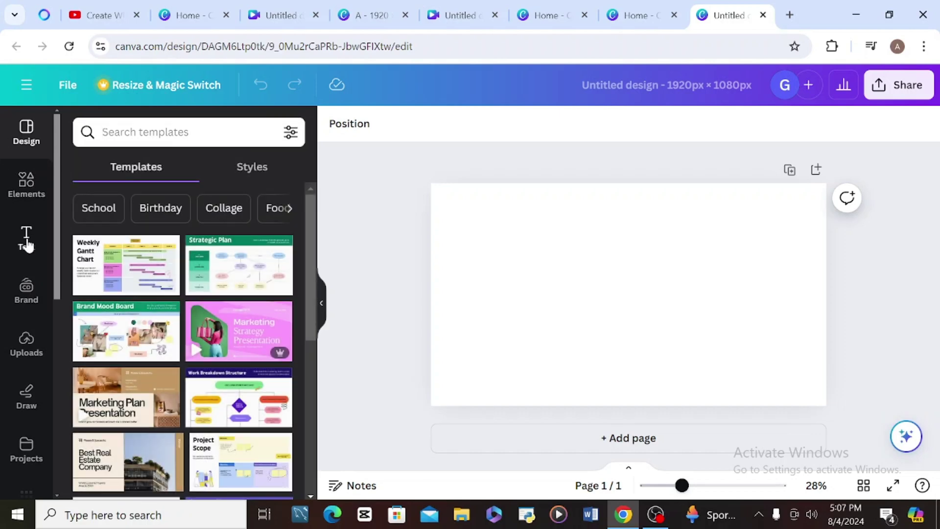
pyautogui.click(151, 309)
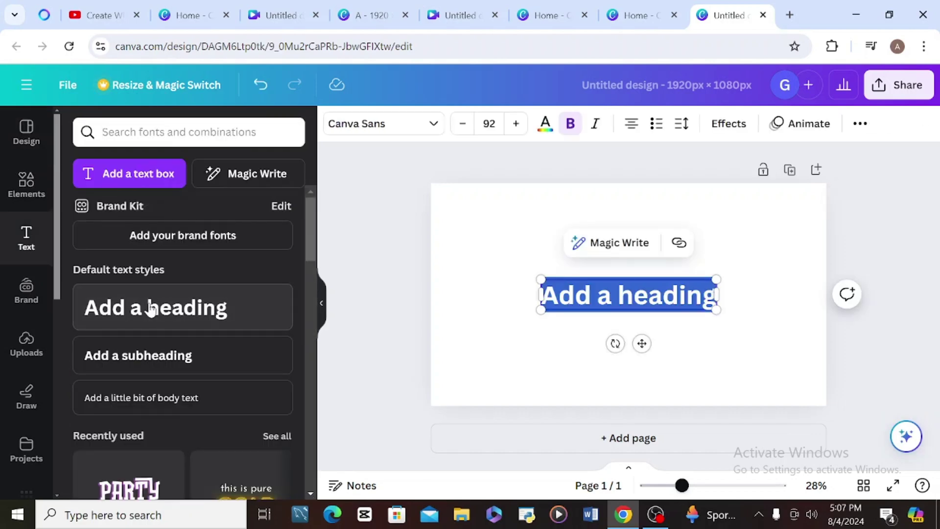
pyautogui.write('A')
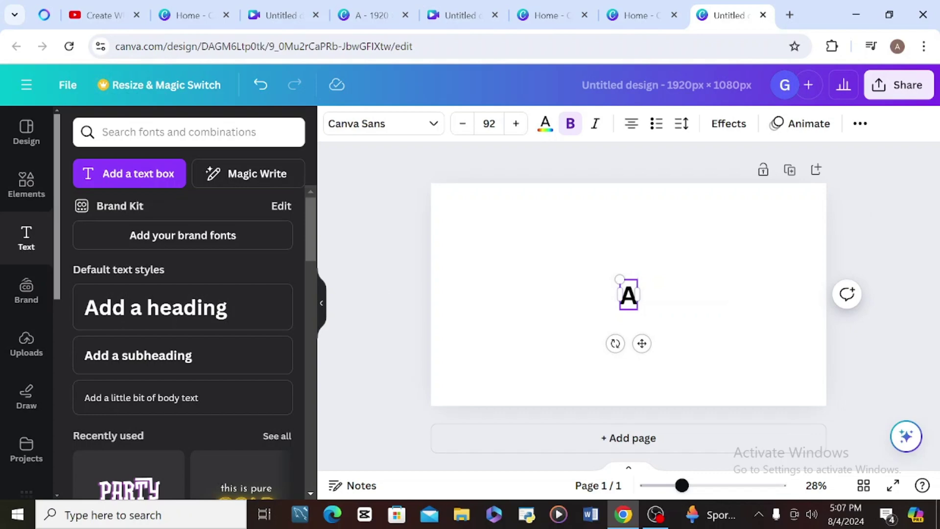
pyautogui.click(625, 294)
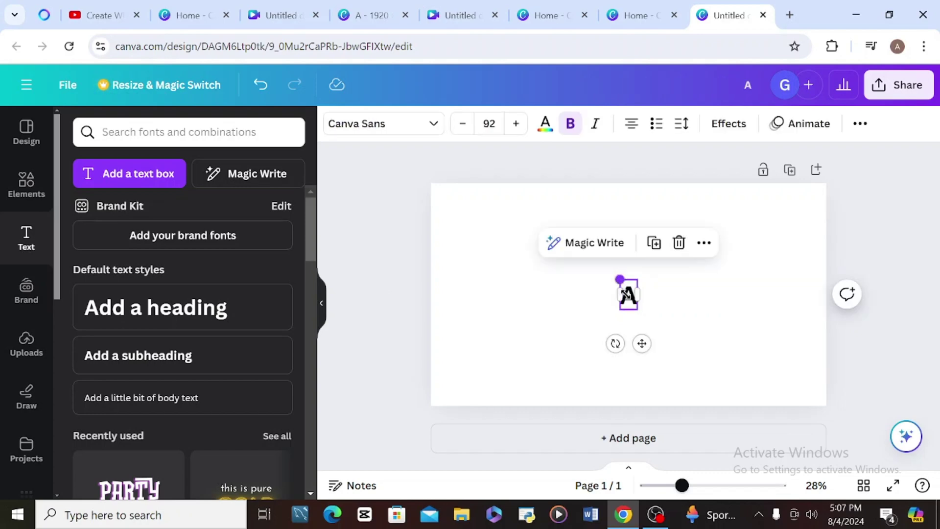
pyautogui.moveTo(619, 278); pyautogui.dragTo(512, 220)
pyautogui.moveTo(600, 228); pyautogui.dragTo(475, 214)
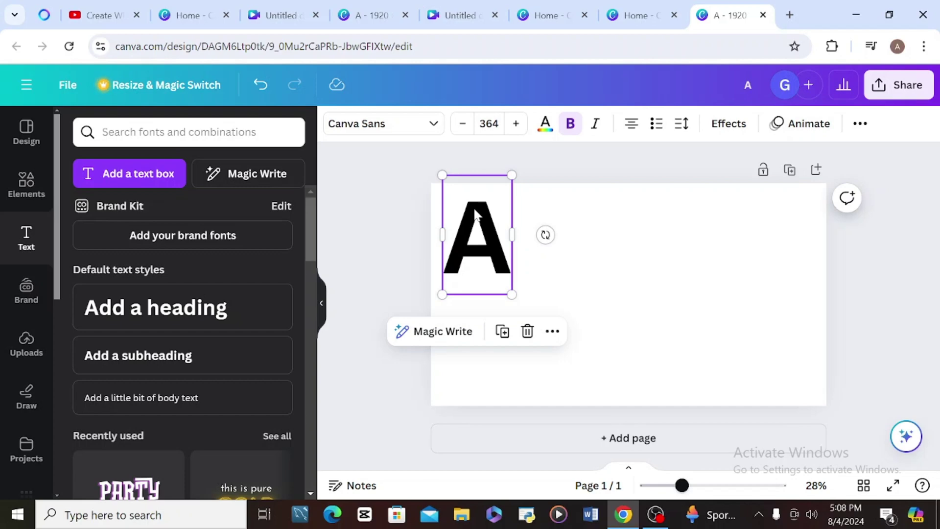
# Add a subheading 'Apple', resize it and align it directly beneath the A
pyautogui.click(176, 349)
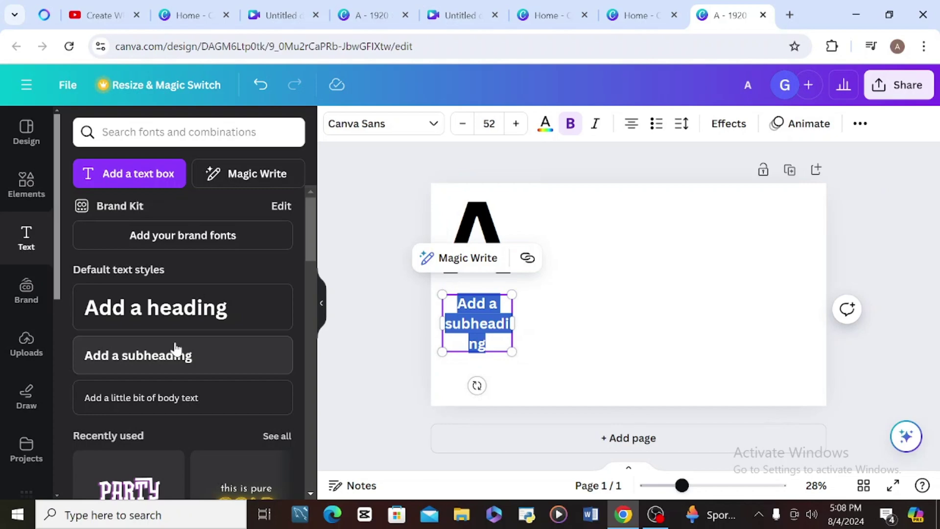
pyautogui.write('Apple')
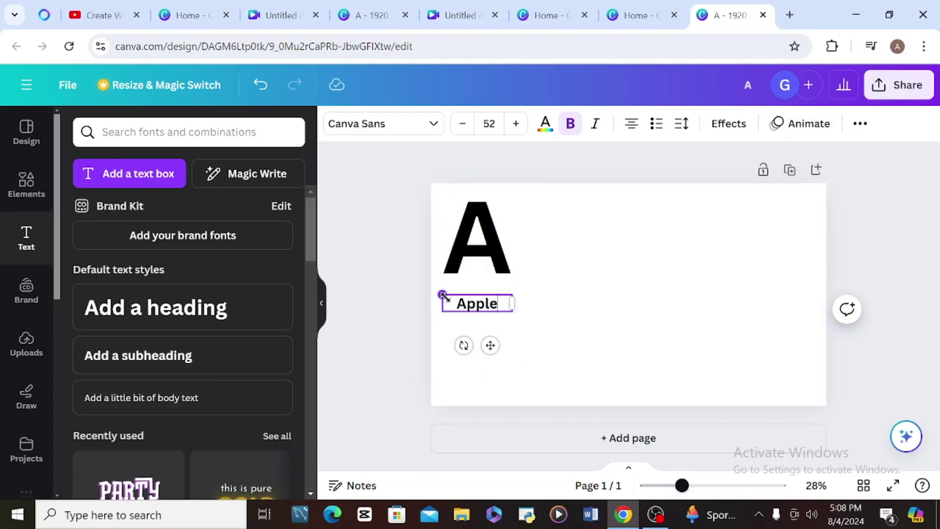
pyautogui.moveTo(432, 286); pyautogui.dragTo(403, 284)
pyautogui.moveTo(468, 299); pyautogui.dragTo(509, 296)
pyautogui.moveTo(435, 288); pyautogui.dragTo(474, 293)
pyautogui.moveTo(496, 219); pyautogui.dragTo(526, 218)
pyautogui.moveTo(491, 293); pyautogui.dragTo(518, 307)
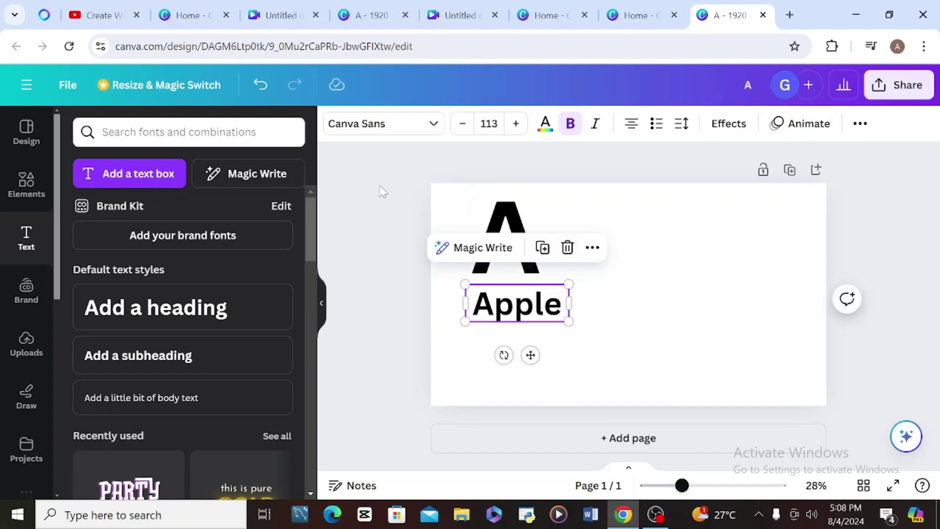
# Set both the 'Apple' text and the letter 'A' in the Alice font
pyautogui.click(363, 131)
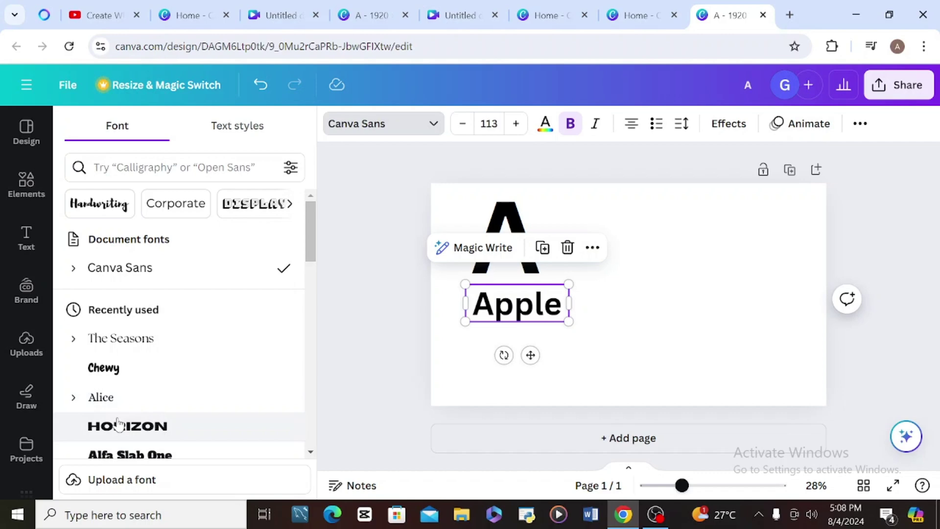
pyautogui.click(112, 404)
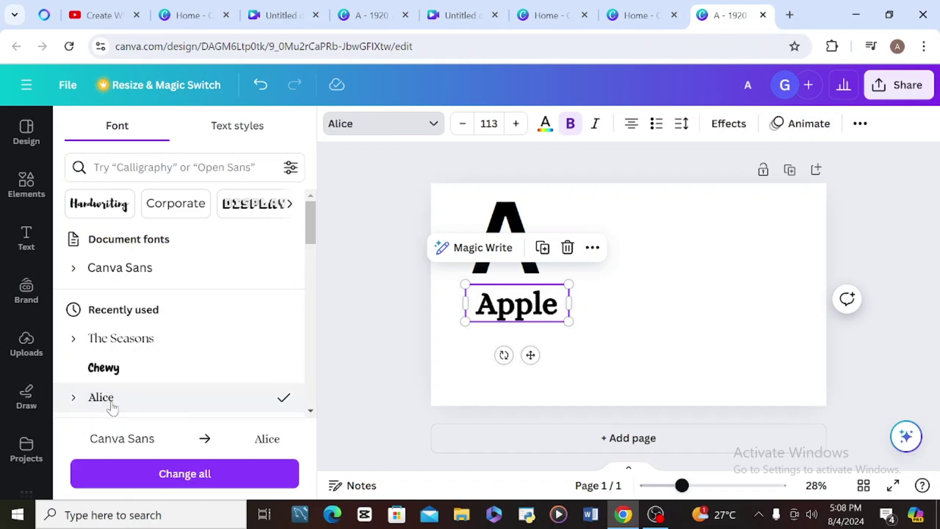
pyautogui.click(517, 227)
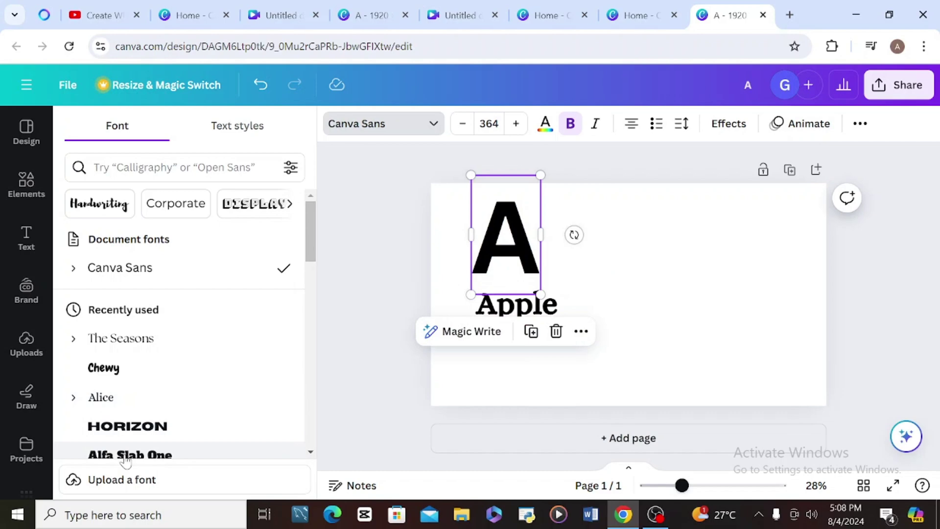
pyautogui.click(101, 399)
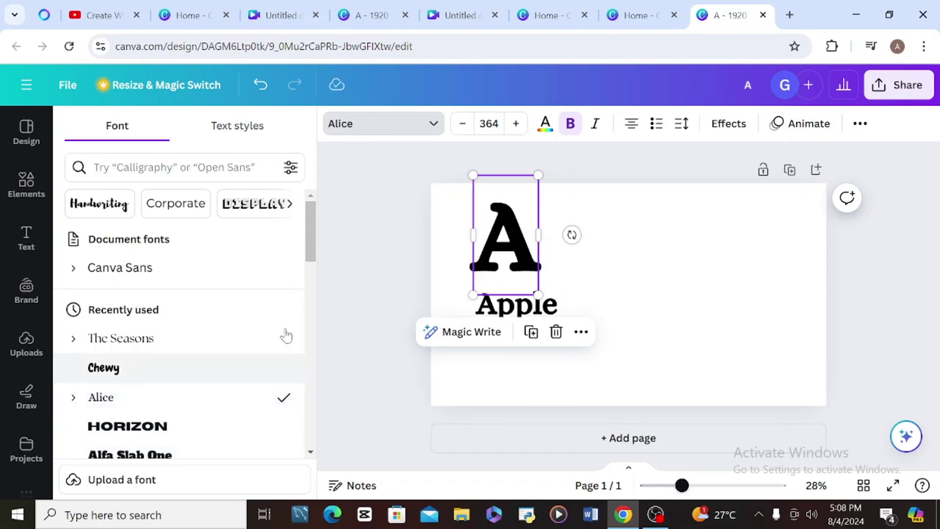
pyautogui.click(671, 237)
# Enlarge the 'Apple' text with the size buttons, then trim it slightly, ending at size 167
pyautogui.click(539, 320)
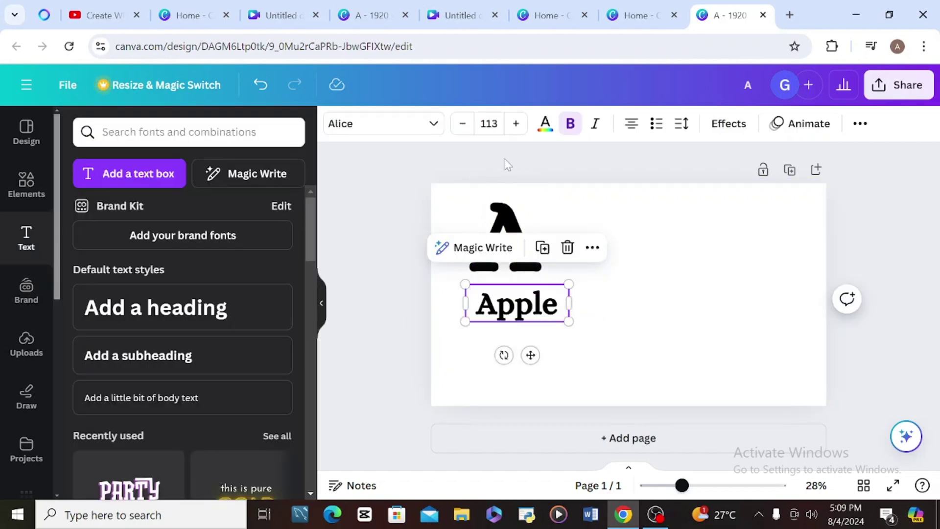
pyautogui.click(518, 123)
pyautogui.click(518, 124)
pyautogui.click(518, 123)
pyautogui.click(518, 124)
pyautogui.click(518, 123)
pyautogui.click(518, 123)
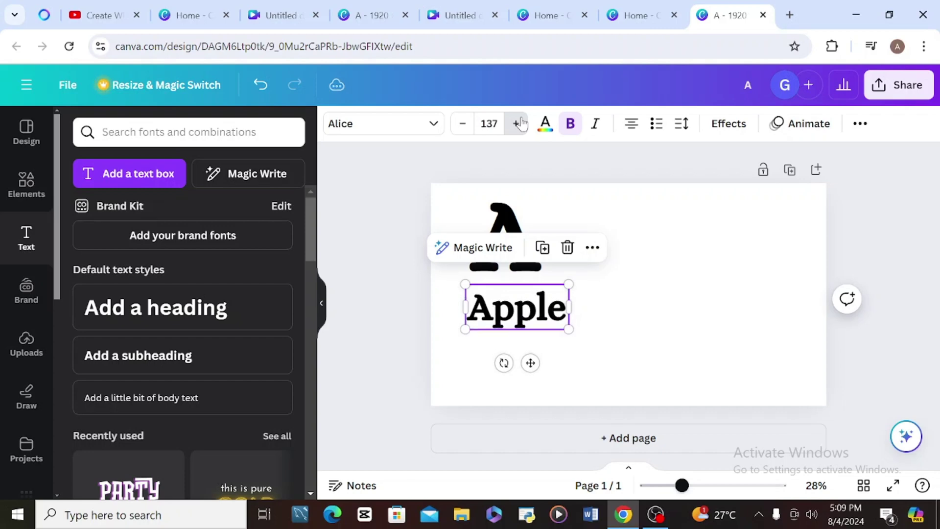
pyautogui.click(505, 245)
pyautogui.click(411, 208)
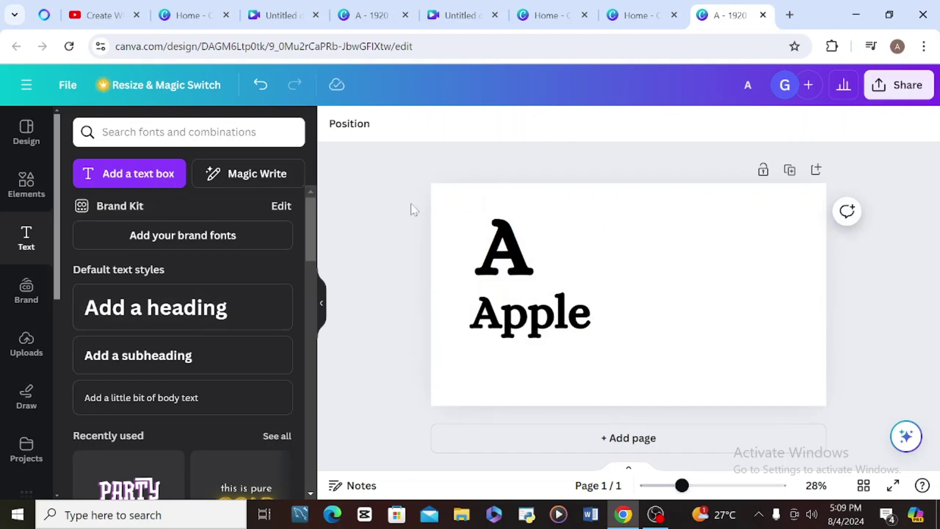
pyautogui.click(620, 246)
pyautogui.click(563, 316)
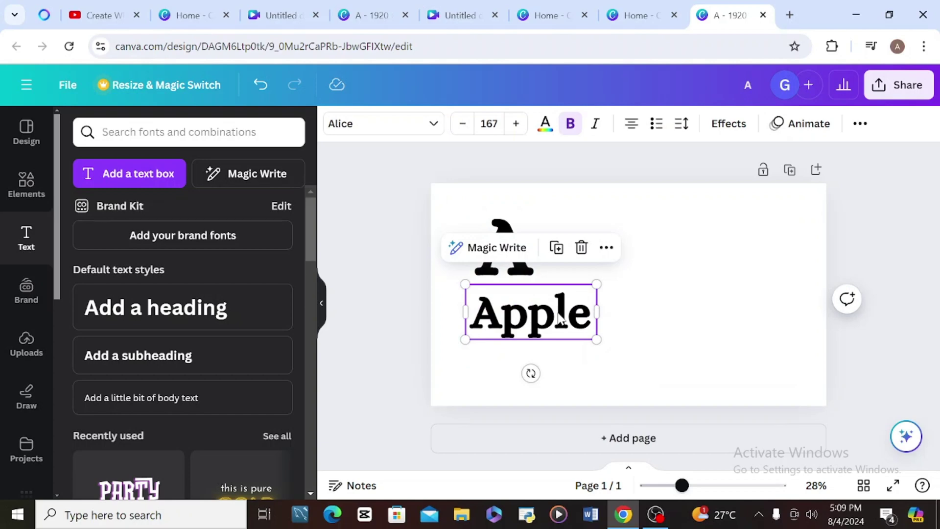
pyautogui.moveTo(598, 340); pyautogui.dragTo(522, 315)
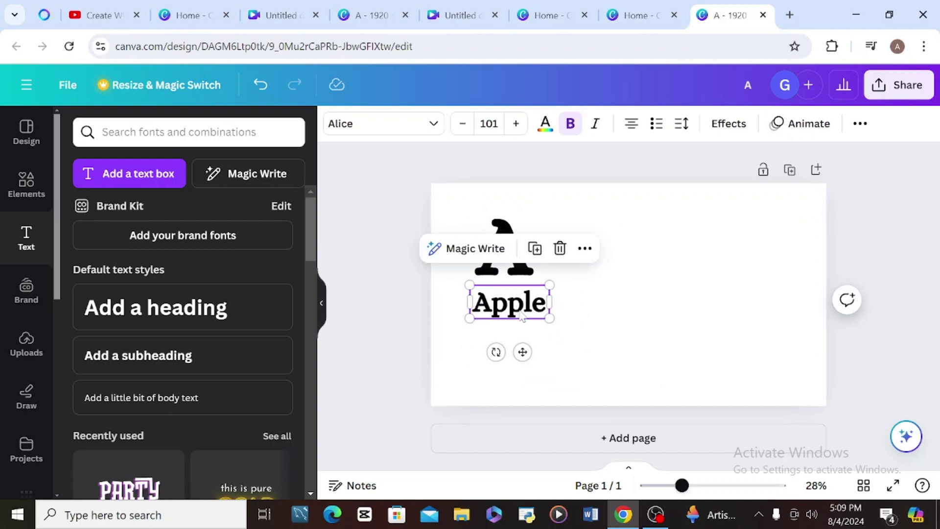
# Search Graphics for 'Apple sketch' and place the red sketched apple, enlarged, on the page's right side
pyautogui.click(746, 232)
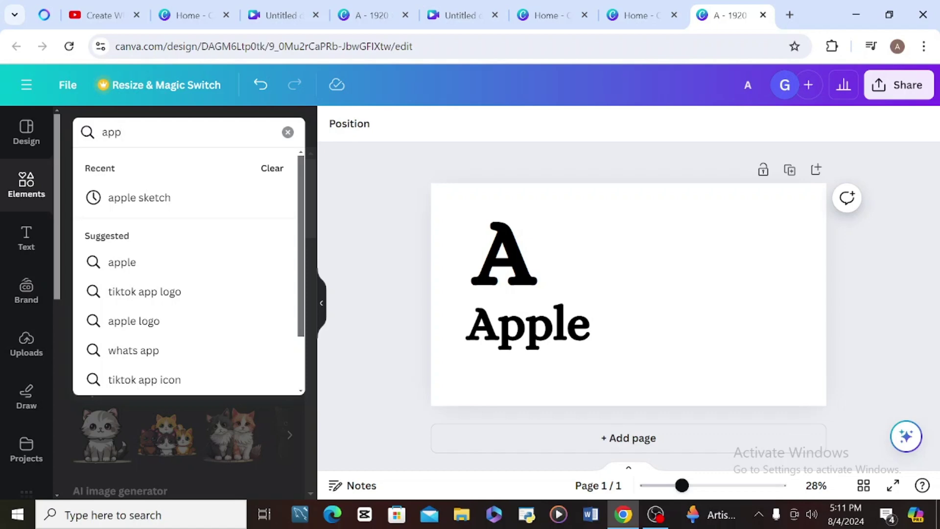
pyautogui.click(139, 197)
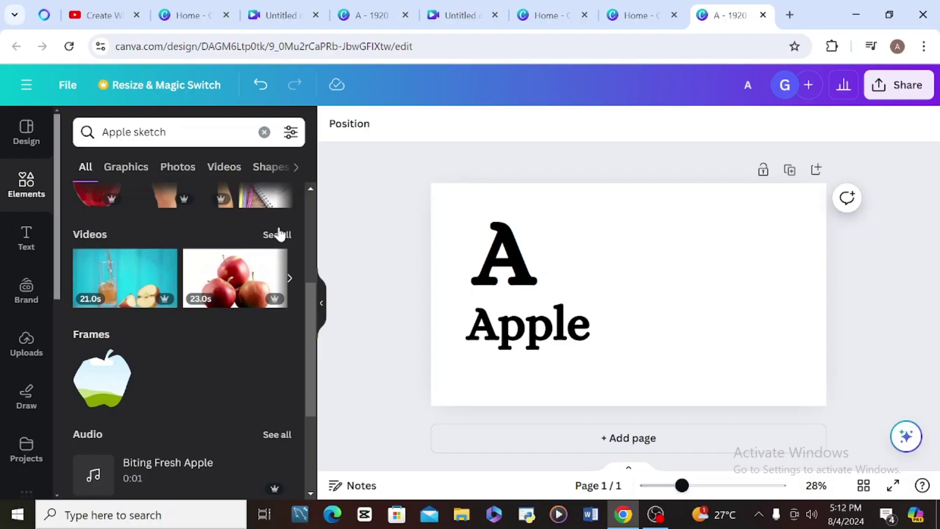
pyautogui.moveTo(314, 305); pyautogui.dragTo(316, 195)
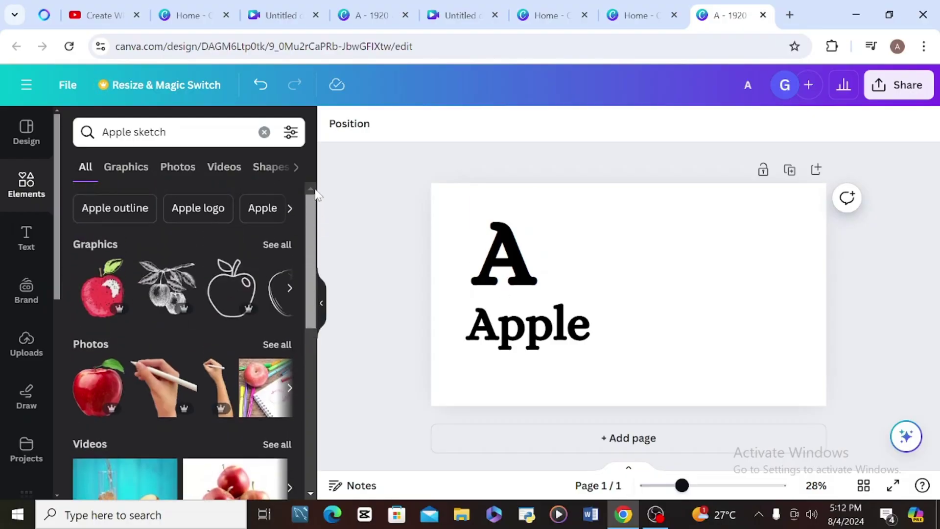
pyautogui.click(141, 171)
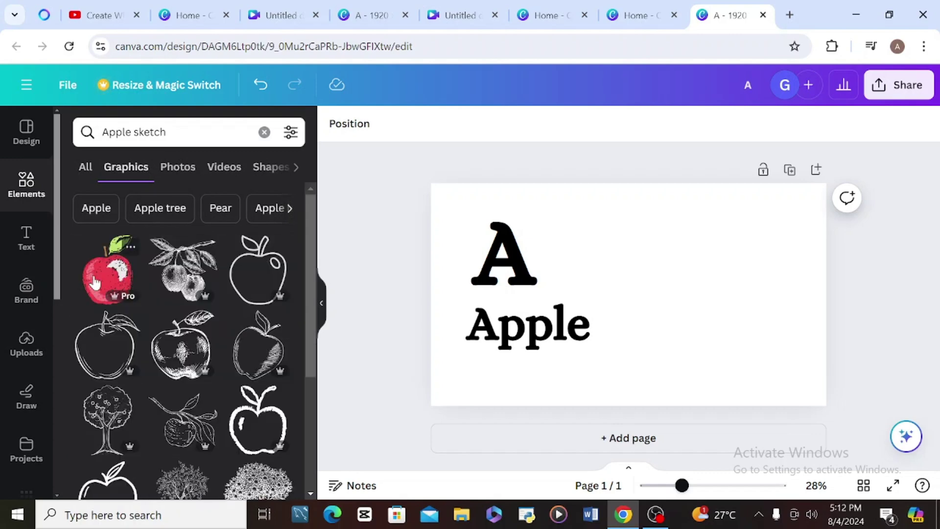
pyautogui.click(94, 283)
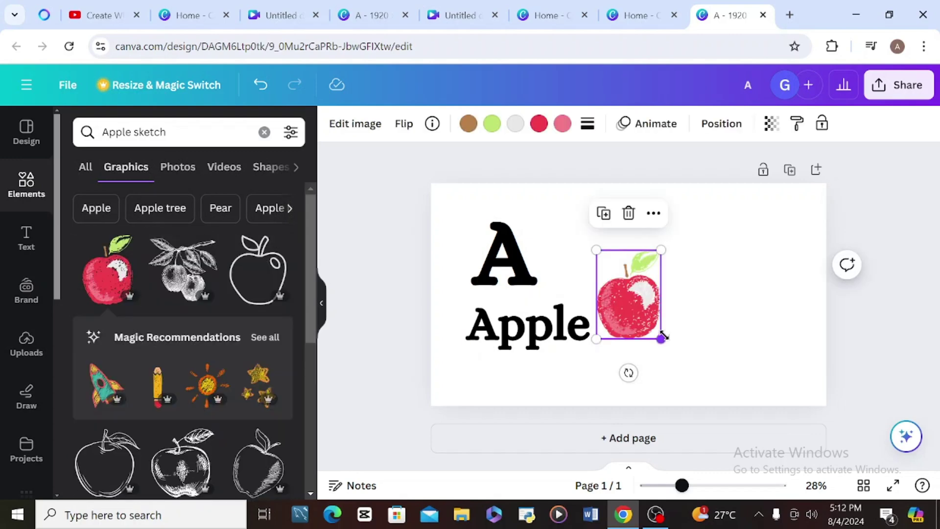
pyautogui.moveTo(660, 361); pyautogui.dragTo(762, 294)
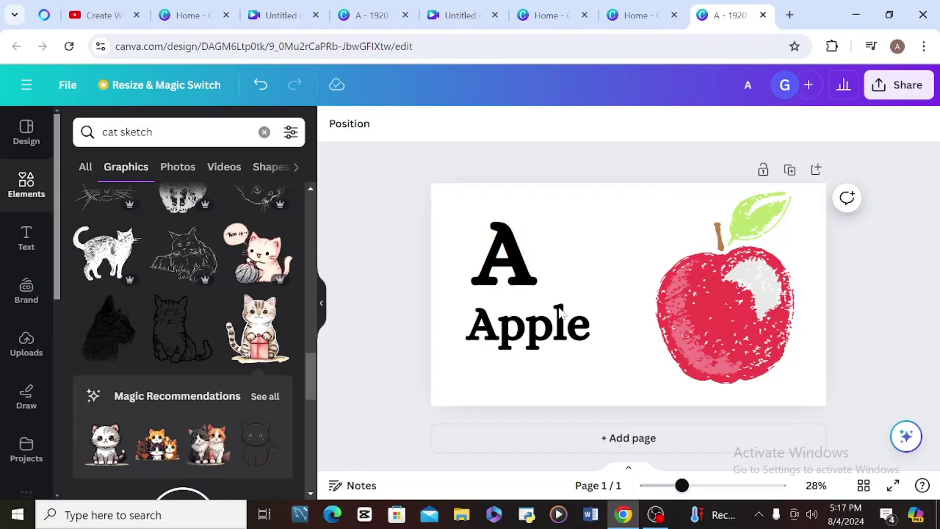
# Duplicate the page and change 'A' to 'B' and 'Apple' to 'Ball'
pyautogui.click(789, 171)
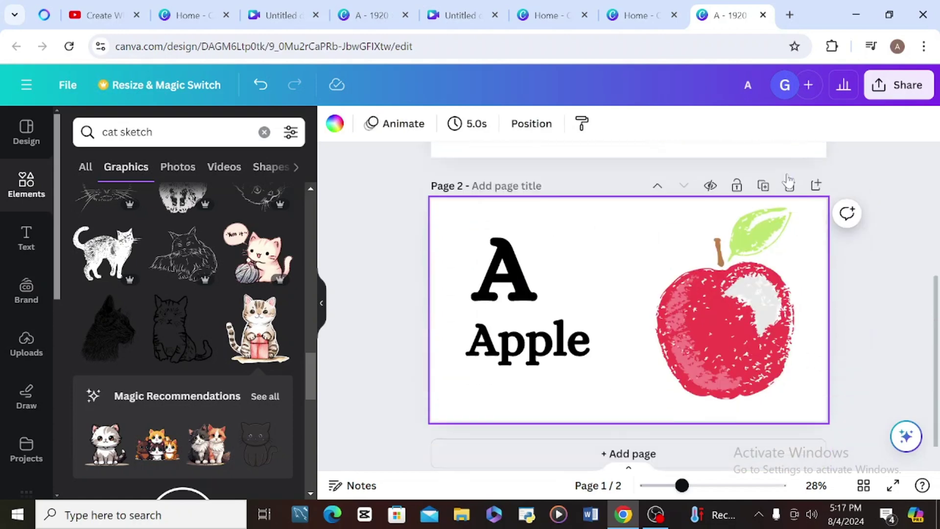
pyautogui.click(525, 274)
pyautogui.click(525, 274)
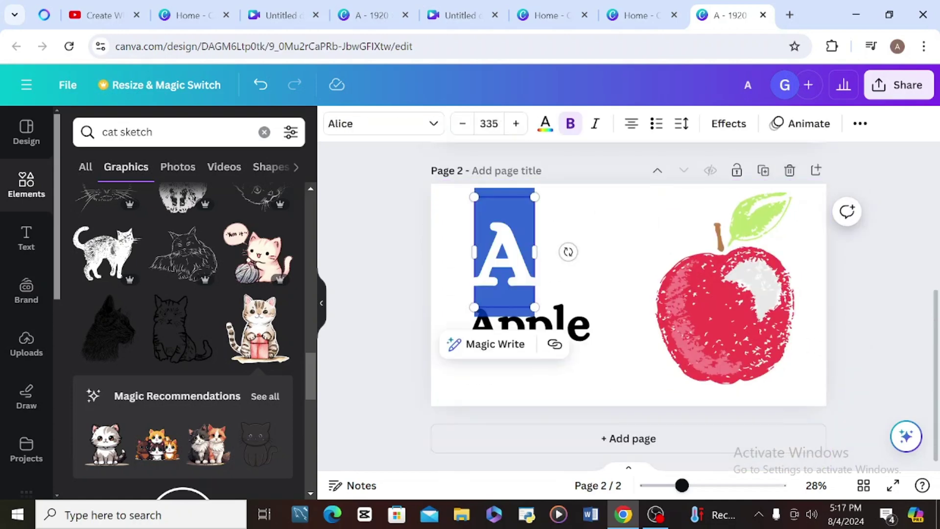
pyautogui.write('B')
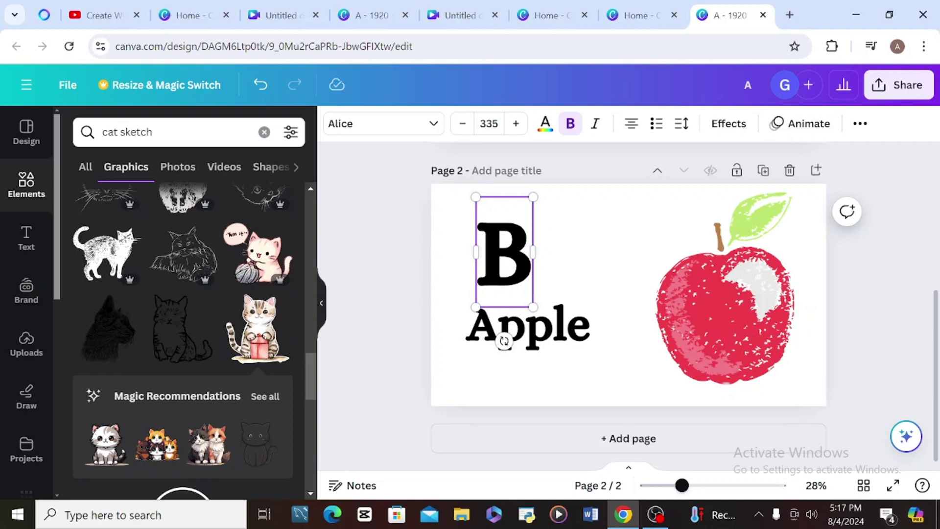
pyautogui.click(504, 337)
pyautogui.click(504, 338)
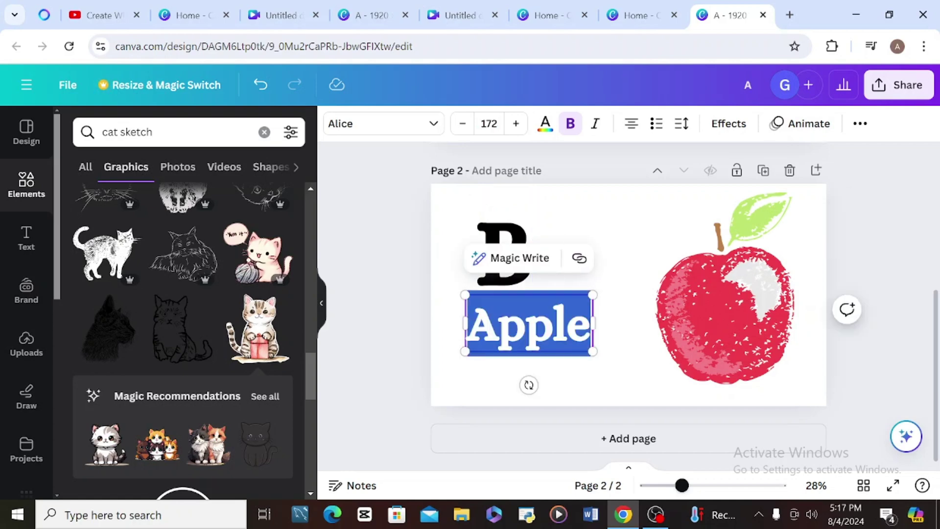
pyautogui.write('Ball')
# Replace the apple with the soccer-ball sketch found by searching 'ball sketch'
pyautogui.click(723, 329)
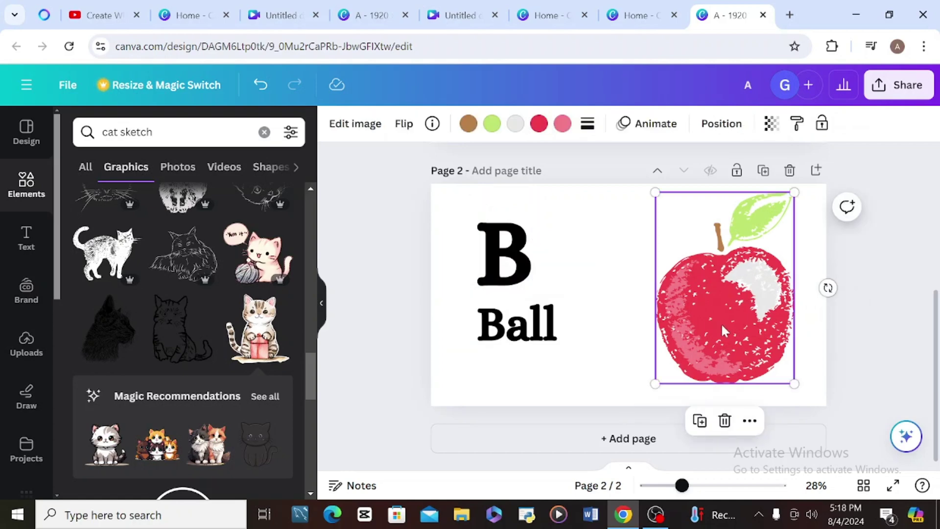
pyautogui.click(120, 132)
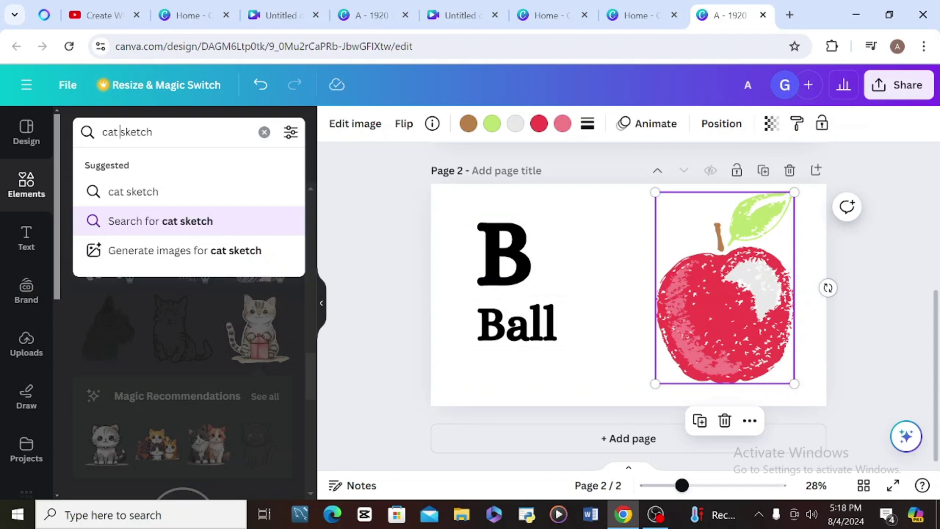
pyautogui.press('BackSpace')
pyautogui.press('BackSpace')
pyautogui.press('BackSpace')
pyautogui.press('BackSpace')
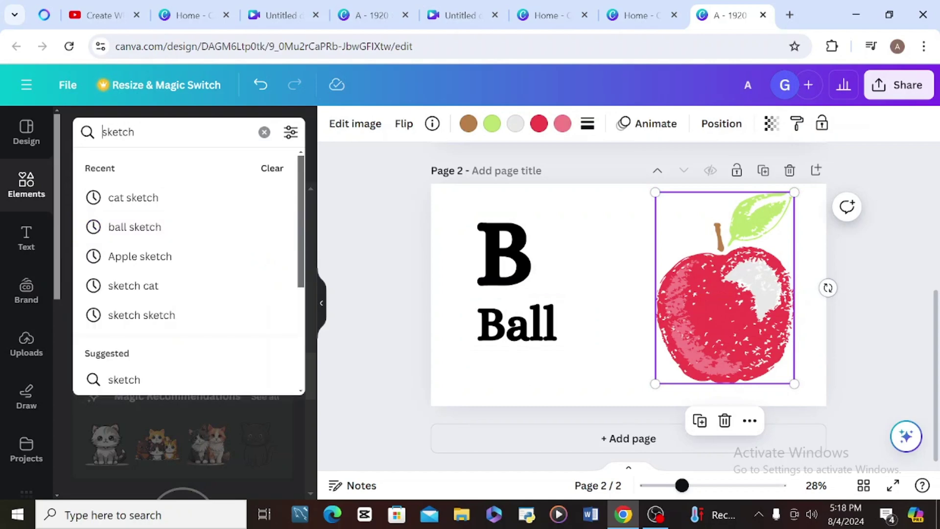
pyautogui.write('ball')
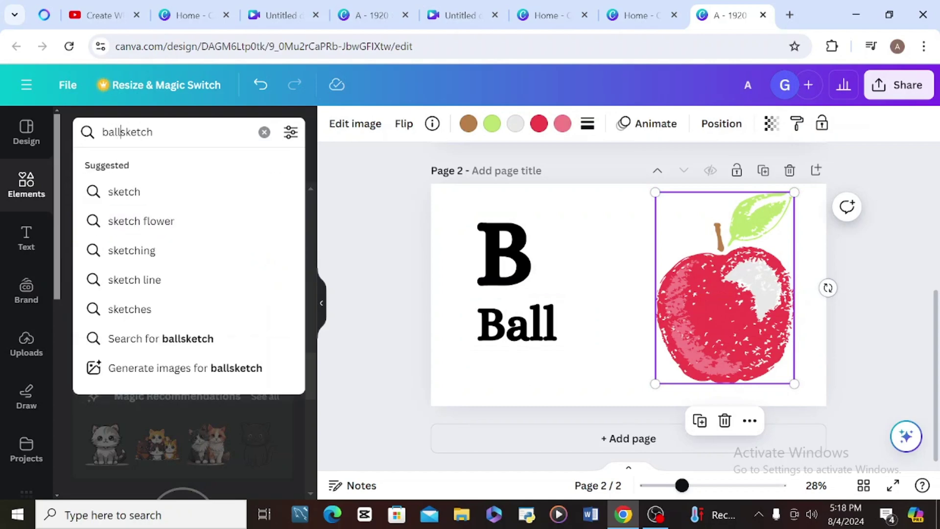
pyautogui.press('Return')
pyautogui.click(107, 419)
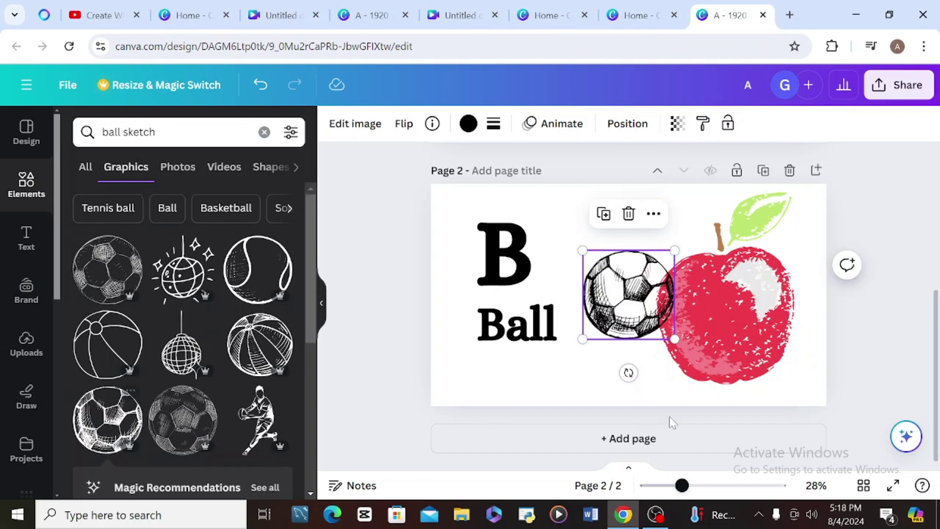
pyautogui.click(778, 343)
pyautogui.press('Delete')
# Enlarge the soccer ball and position it on the right beside 'Ball'
pyautogui.click(607, 337)
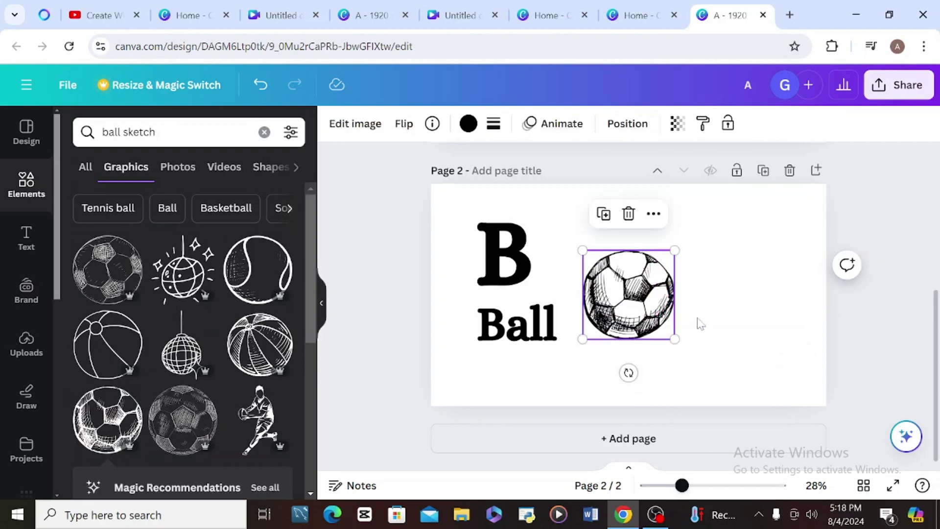
pyautogui.moveTo(668, 334)
pyautogui.mouseDown()
pyautogui.moveTo(775, 367)
pyautogui.moveTo(767, 355)
pyautogui.moveTo(832, 418)
pyautogui.mouseUp()
pyautogui.moveTo(679, 273)
pyautogui.mouseDown()
pyautogui.moveTo(621, 212)
pyautogui.moveTo(642, 233)
pyautogui.mouseUp()
pyautogui.moveTo(717, 309); pyautogui.dragTo(690, 294)
pyautogui.moveTo(613, 215); pyautogui.dragTo(647, 248)
pyautogui.moveTo(723, 306)
pyautogui.mouseDown()
pyautogui.moveTo(687, 269)
pyautogui.moveTo(697, 271)
pyautogui.mouseUp()
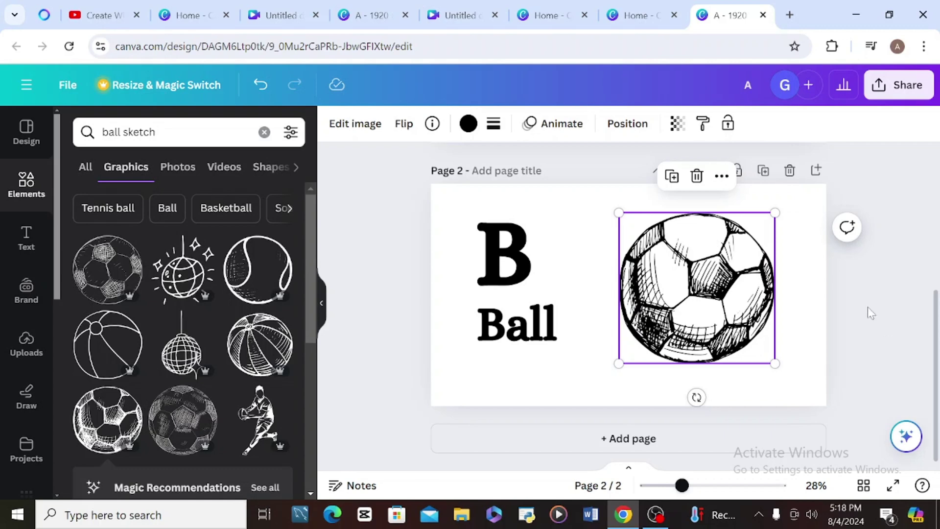
# Duplicate the page, change 'B' to 'C' and 'Ball' to 'Cat', and enlarge the C
pyautogui.click(764, 170)
pyautogui.doubleClick(504, 253)
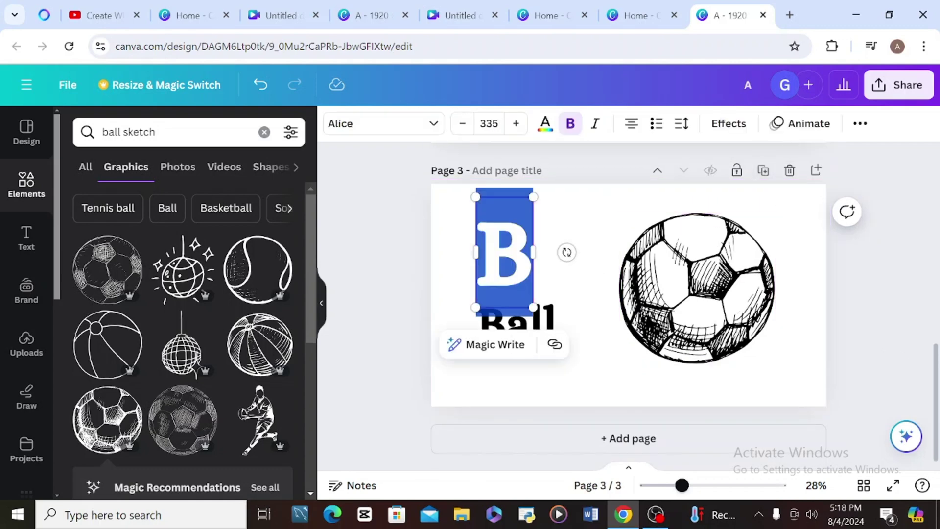
pyautogui.write('C')
pyautogui.doubleClick(518, 319)
pyautogui.write('Cat')
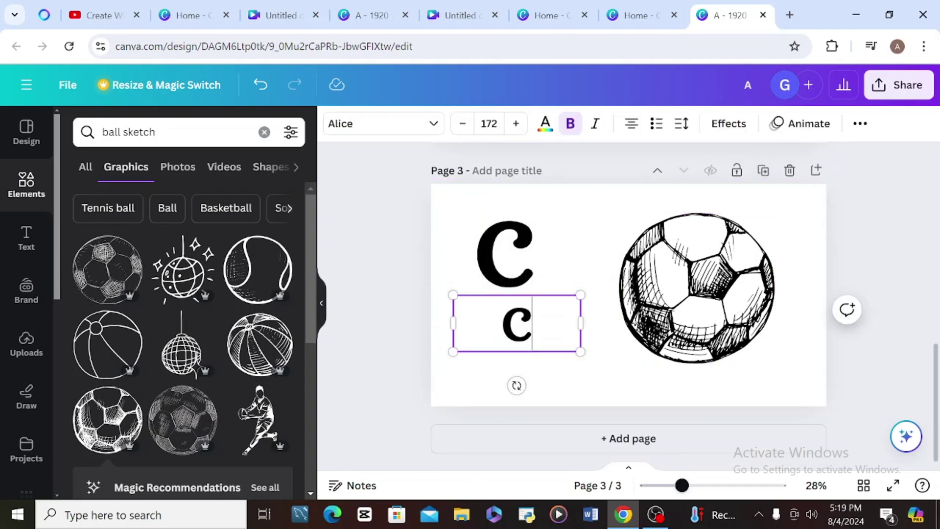
pyautogui.click(685, 316)
pyautogui.doubleClick(686, 316)
pyautogui.click(517, 298)
pyautogui.moveTo(534, 308); pyautogui.dragTo(578, 343)
# Search 'cat sketch' and swap the soccer ball for the kitten-with-gift picture, placed on the right
pyautogui.click(695, 293)
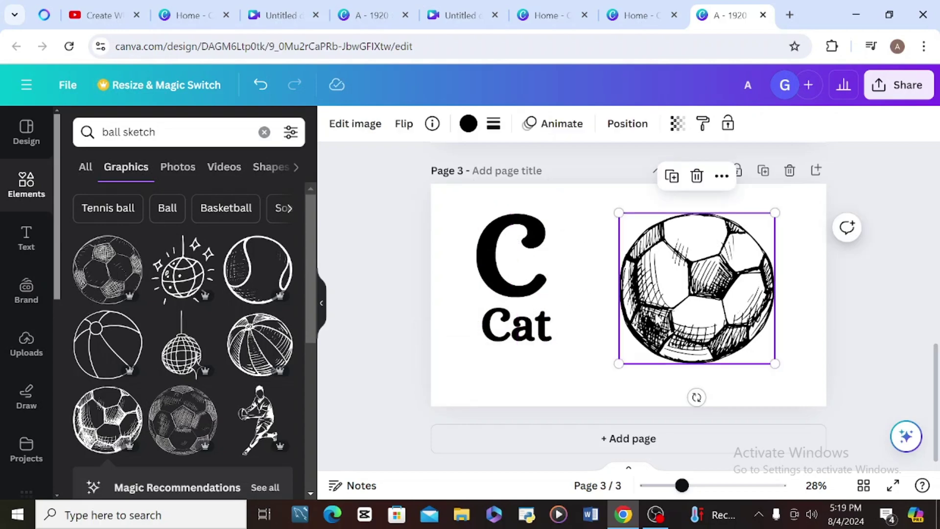
pyautogui.click(125, 132)
pyautogui.press('BackSpace')
pyautogui.press('BackSpace')
pyautogui.press('BackSpace')
pyautogui.press('BackSpace')
pyautogui.press('BackSpace')
pyautogui.write('cat')
pyautogui.press('Return')
pyautogui.moveTo(319, 276); pyautogui.dragTo(313, 495)
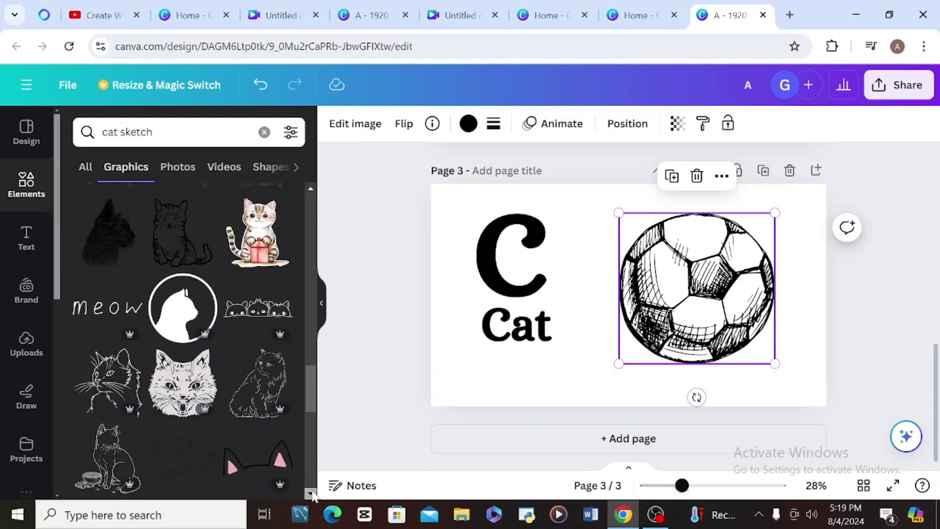
pyautogui.scroll(3, 258, 343)
pyautogui.click(258, 348)
pyautogui.moveTo(632, 289); pyautogui.dragTo(703, 274)
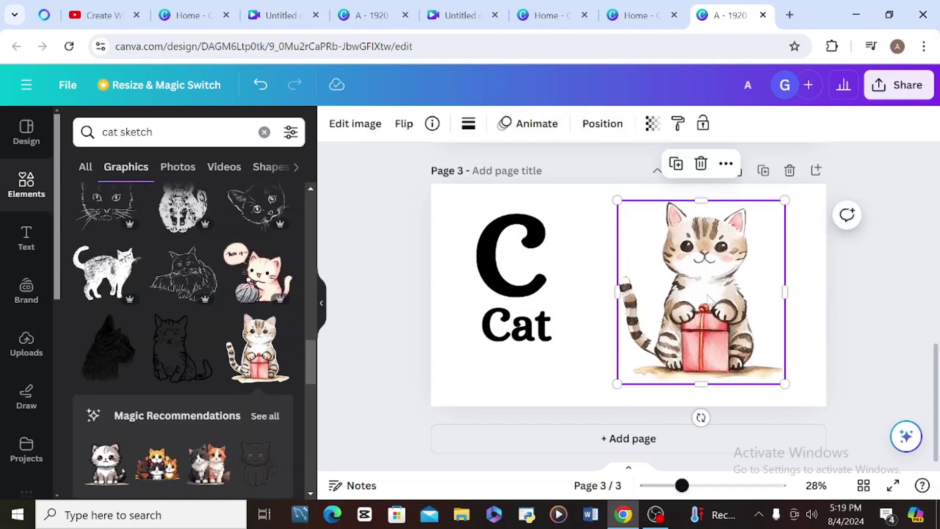
pyautogui.click(656, 514)
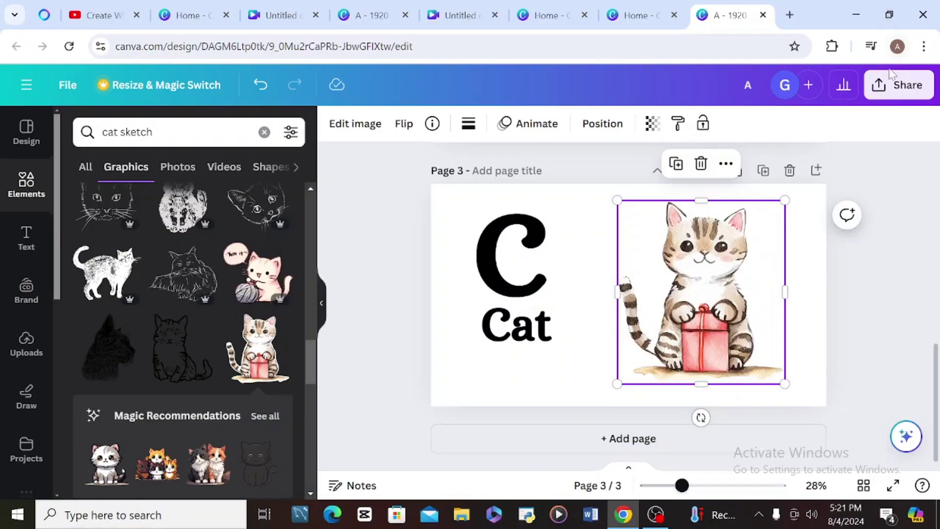
# Download the alphabet design's pages as PNG images from the Share menu
pyautogui.click(894, 77)
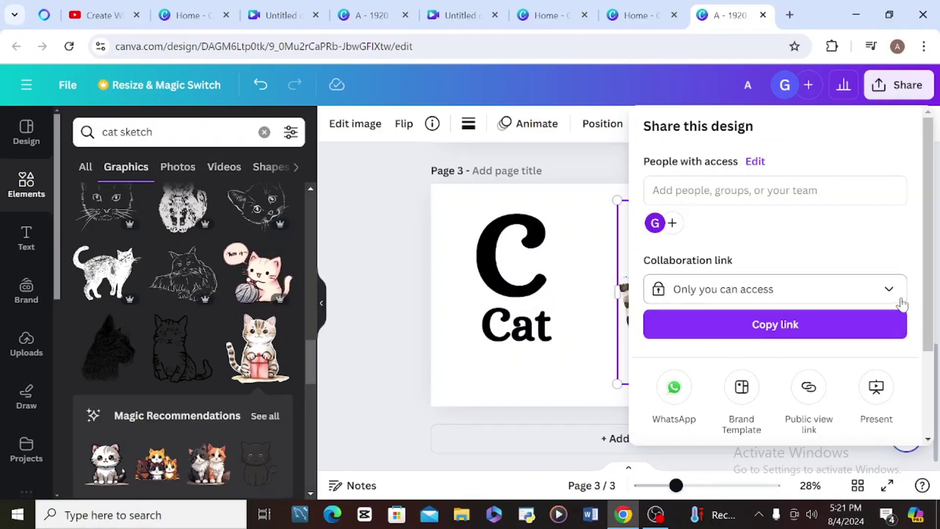
pyautogui.scroll(-3, 762, 350)
pyautogui.click(725, 354)
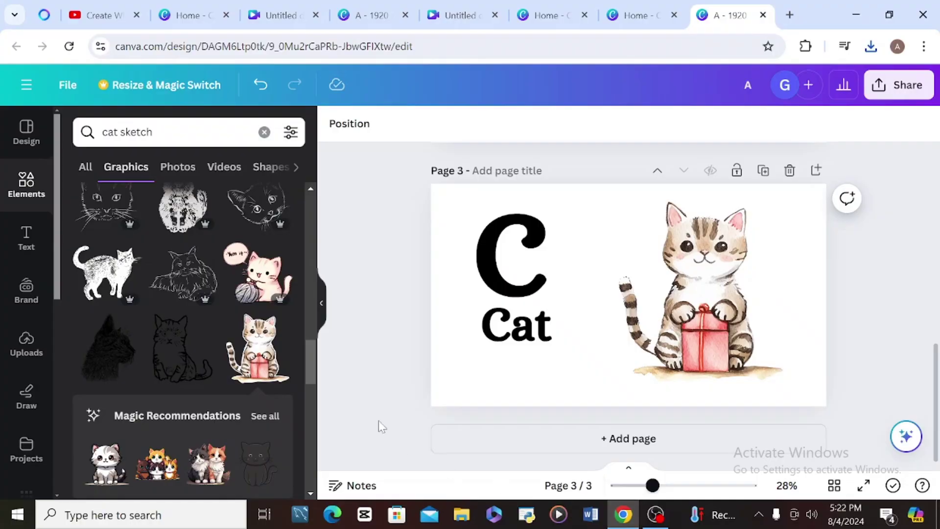
# Create a new blank Video design from the File menu
pyautogui.click(68, 85)
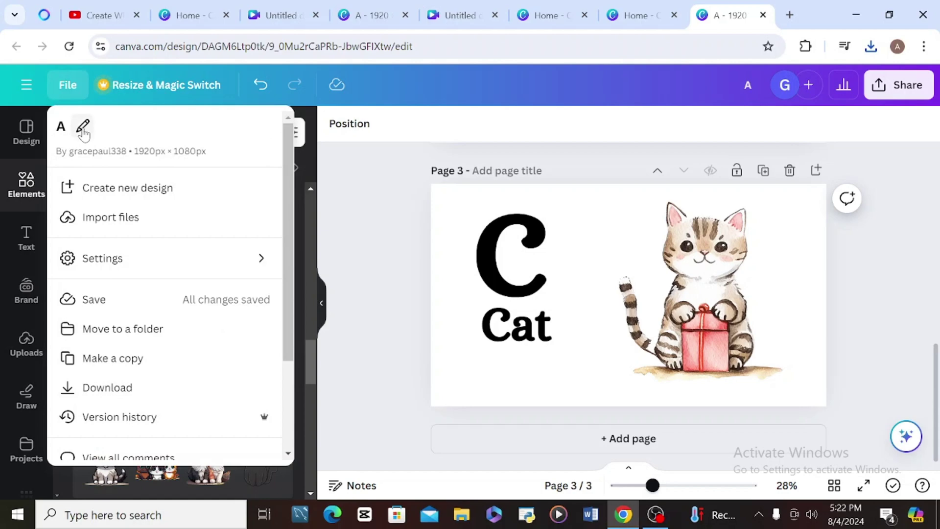
pyautogui.click(109, 196)
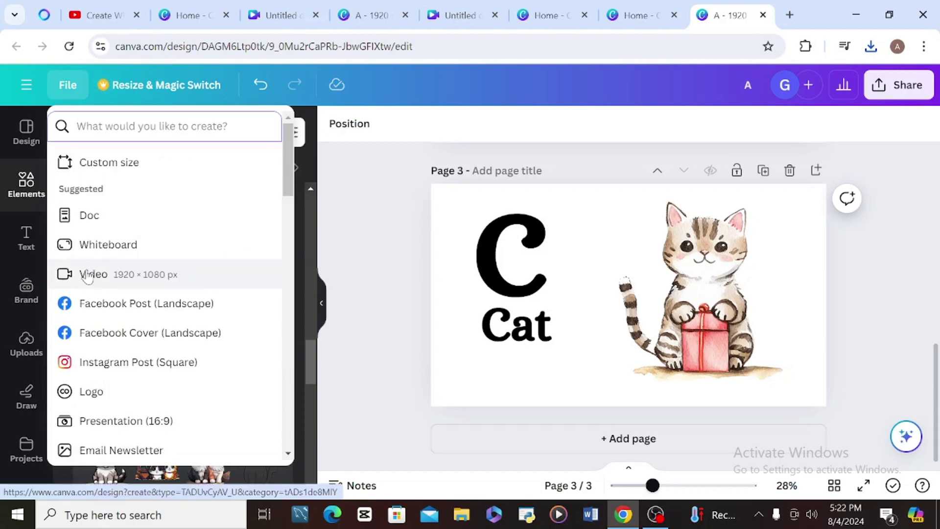
pyautogui.click(87, 275)
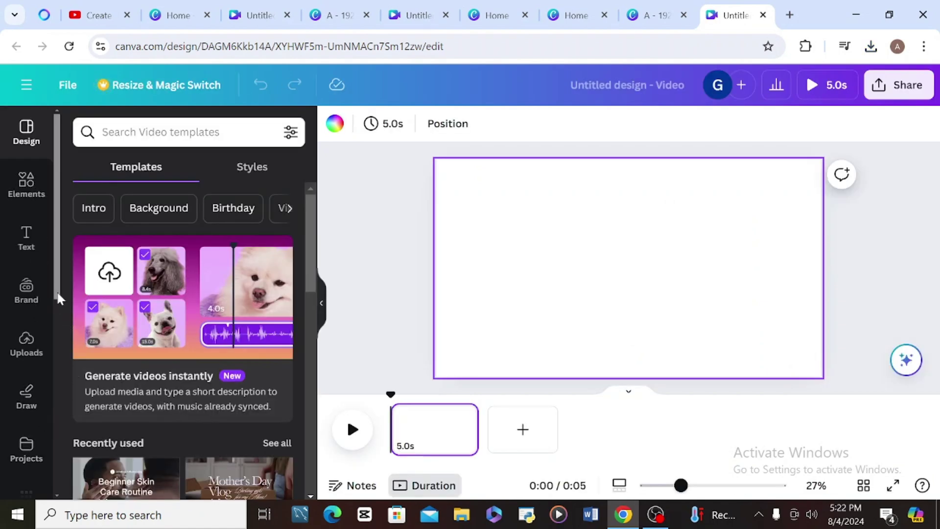
# Find the Speed Painter app by searching 'speed' in Apps and open it
pyautogui.scroll(-3, 57, 299)
pyautogui.click(29, 366)
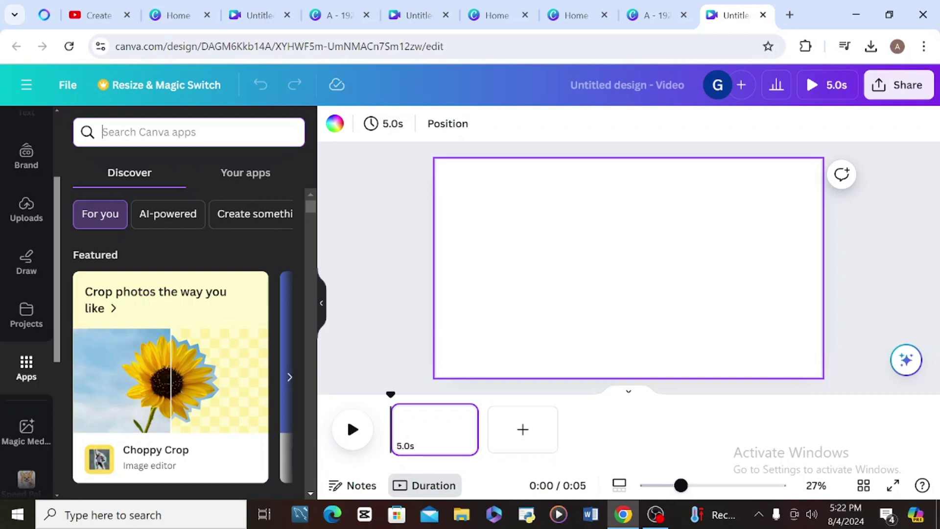
pyautogui.write('speed')
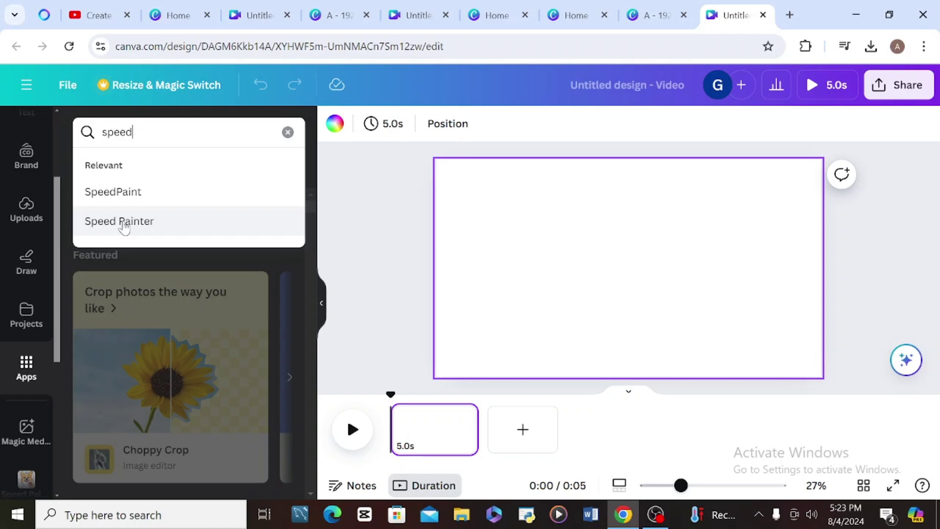
pyautogui.click(123, 223)
pyautogui.click(116, 229)
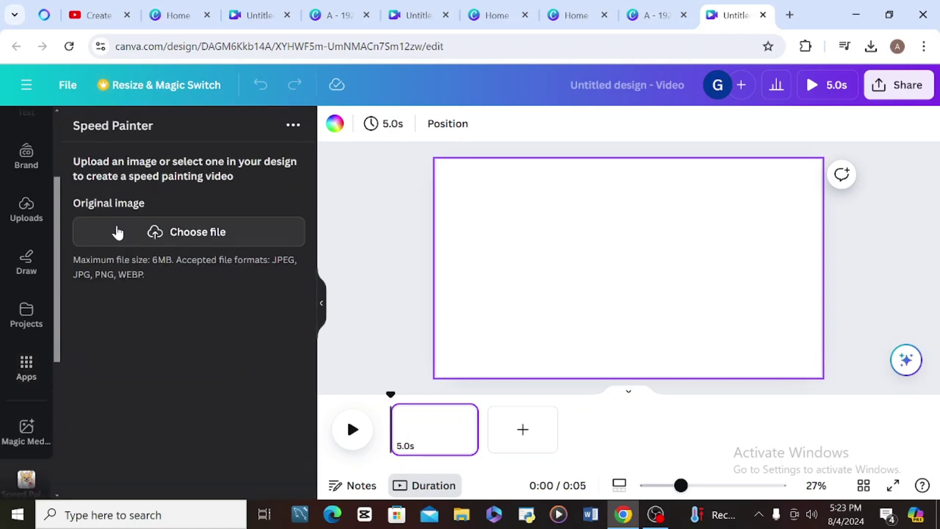
# Load the A page image, a.png, into Speed Painter
pyautogui.click(119, 231)
pyautogui.click(247, 156)
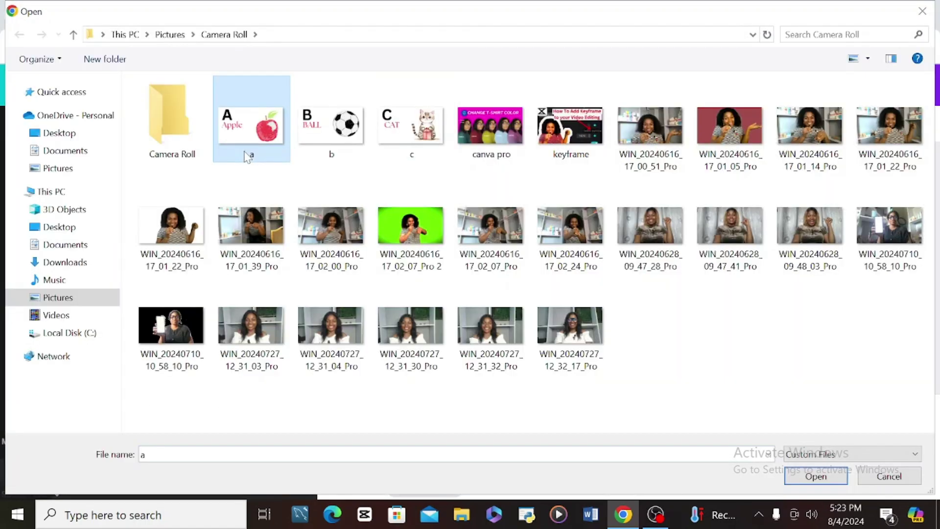
pyautogui.doubleClick(248, 157)
pyautogui.scroll(-2, 310, 445)
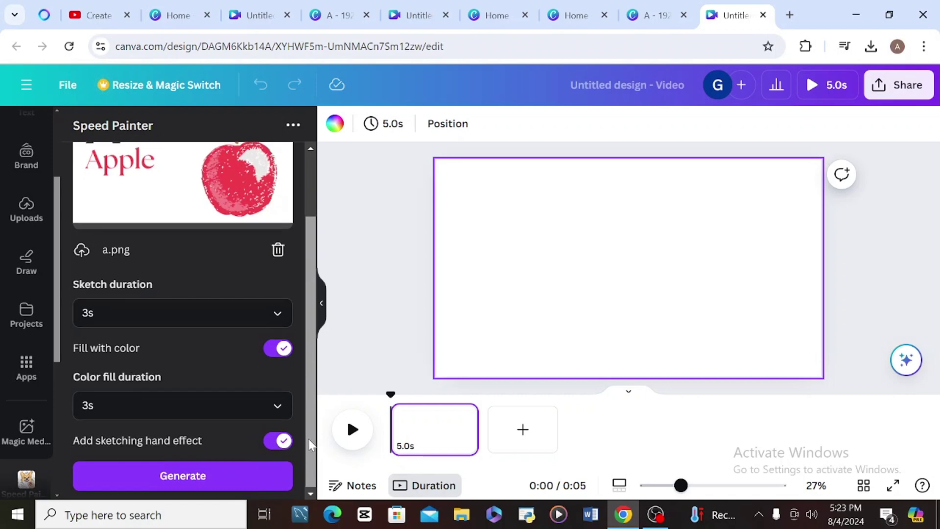
# Set sketch and colour-fill durations to 5s each and generate the Apple speed-painting video
pyautogui.click(160, 312)
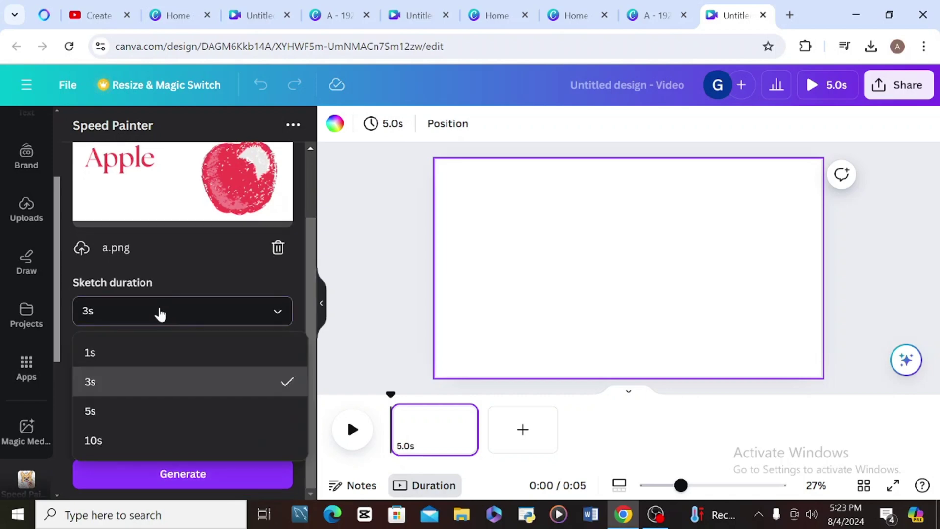
pyautogui.click(98, 411)
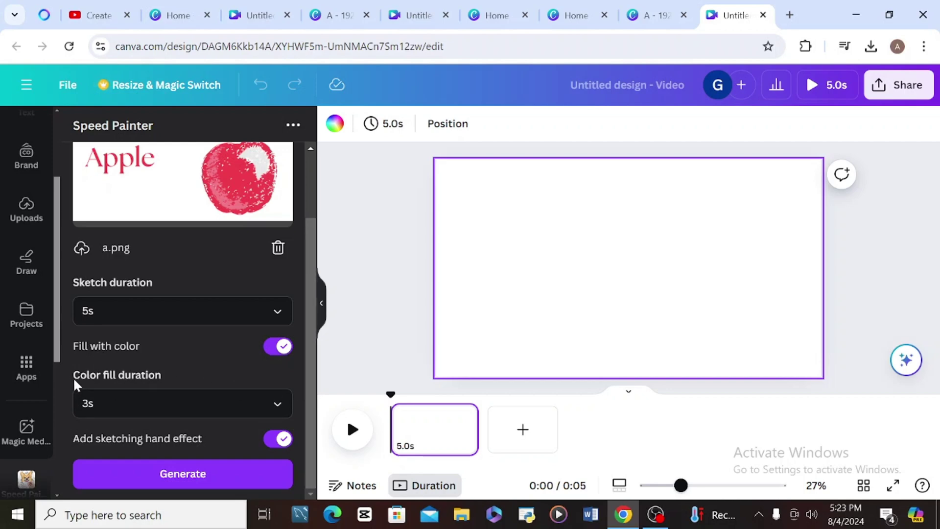
pyautogui.click(285, 408)
pyautogui.click(127, 337)
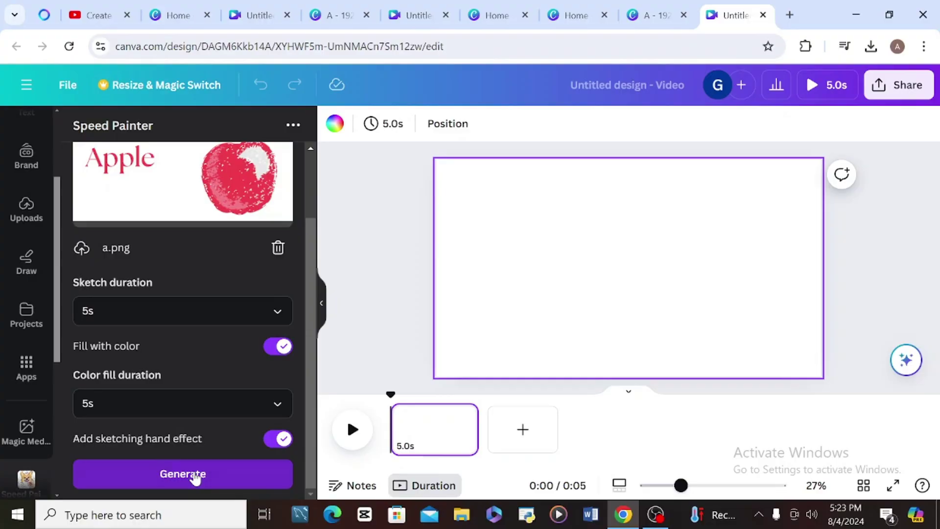
pyautogui.click(194, 475)
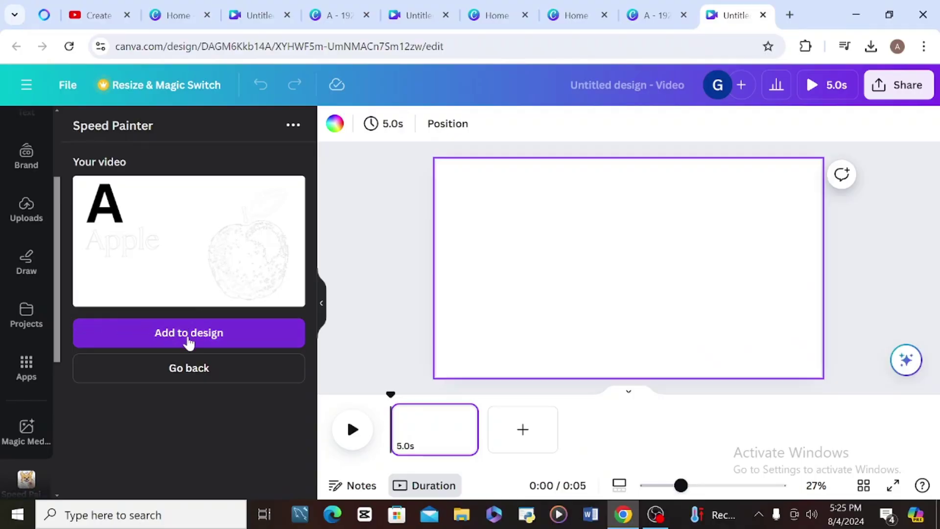
# Add the Apple speed-painting video, set it as the page background, and play it
pyautogui.click(196, 342)
pyautogui.rightClick(622, 278)
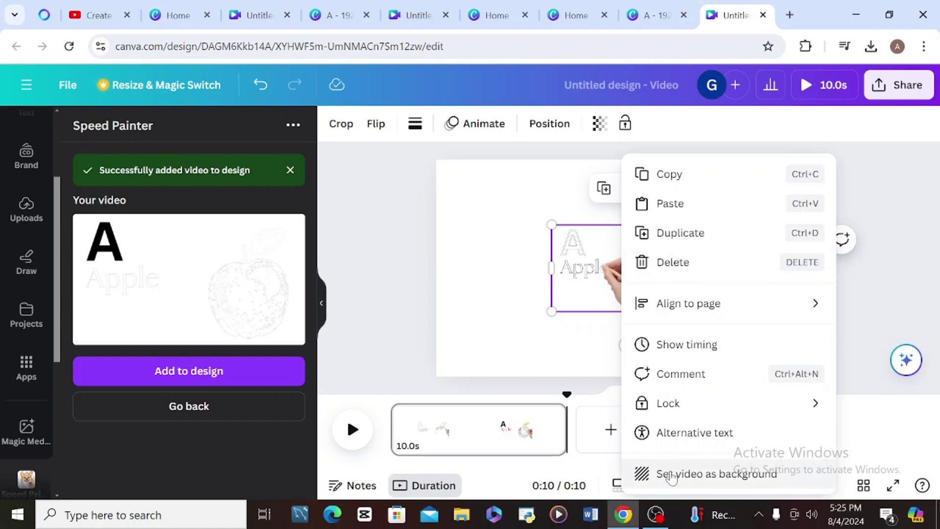
pyautogui.click(673, 474)
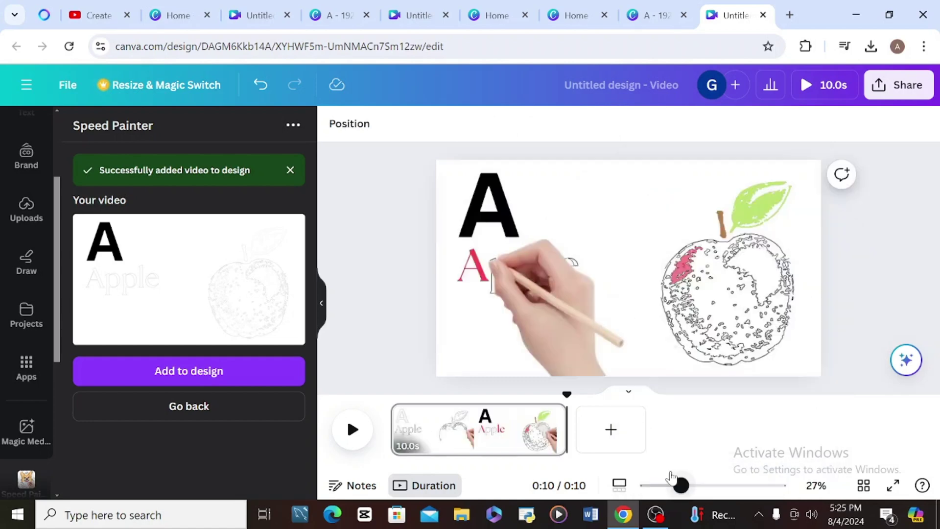
pyautogui.click(349, 429)
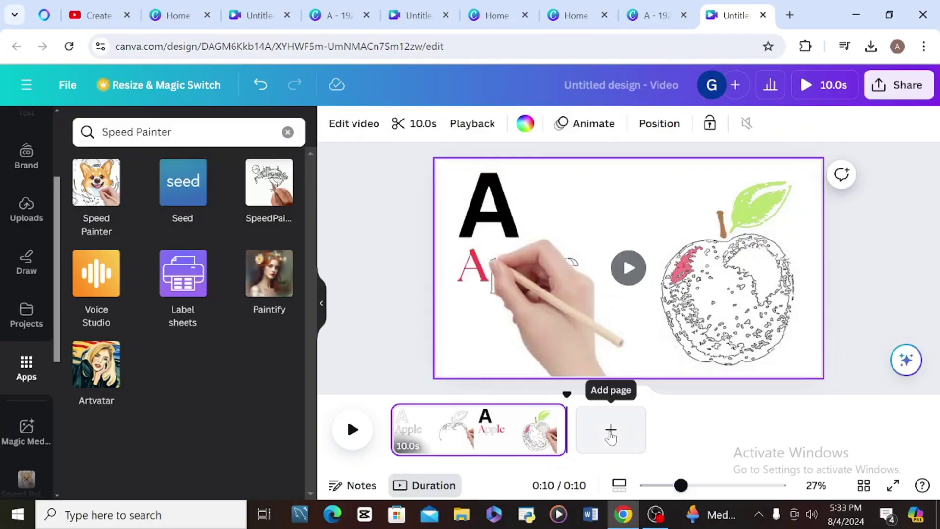
# Add a second page and generate a Ball speed-painting video from b.png in Speed Painter
pyautogui.click(611, 436)
pyautogui.click(97, 198)
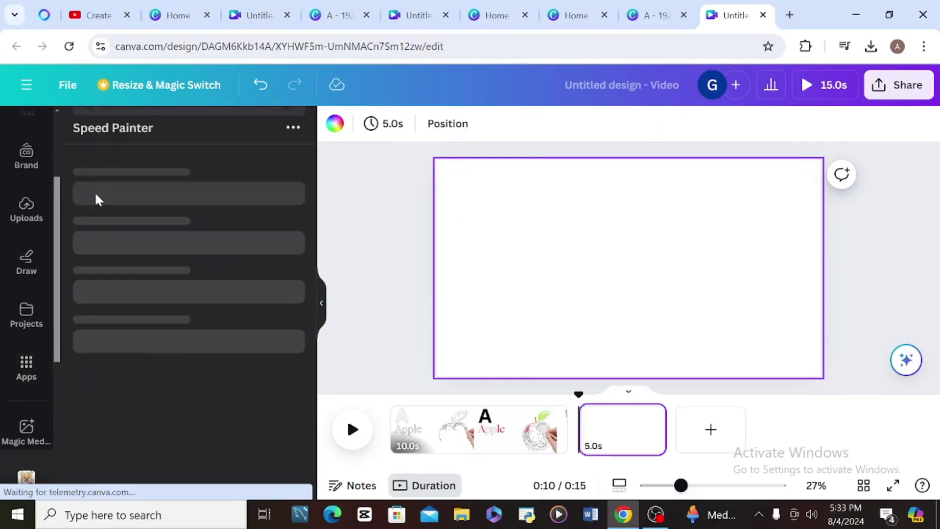
pyautogui.click(142, 236)
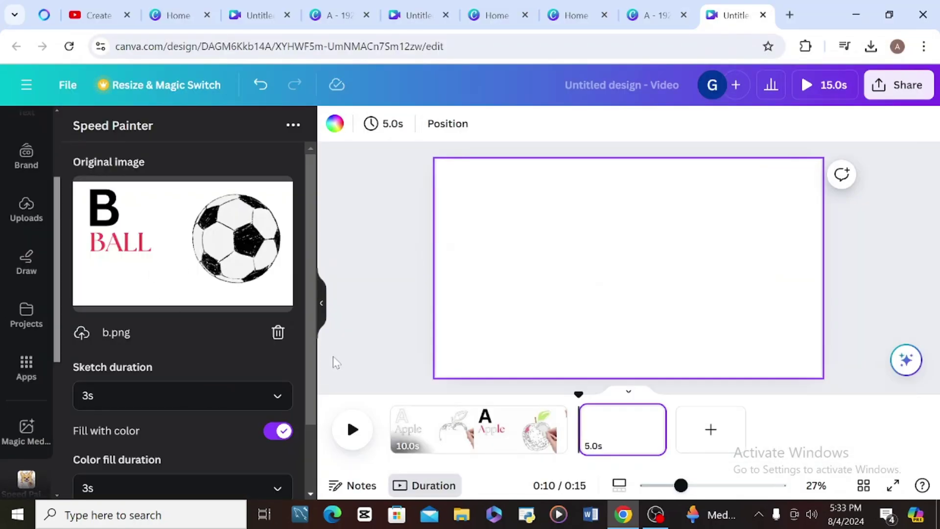
pyautogui.rightClick(310, 399)
pyautogui.press('Escape')
pyautogui.moveTo(310, 399); pyautogui.dragTo(312, 504)
pyautogui.click(183, 479)
# Set the 6-second Ball video as page two's background and add a blank third page
pyautogui.click(220, 333)
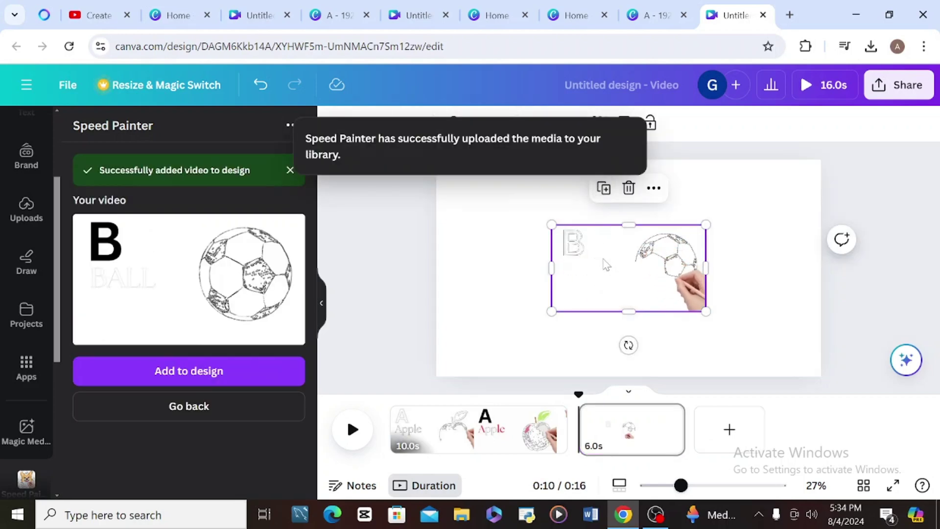
pyautogui.rightClick(606, 264)
pyautogui.click(688, 473)
pyautogui.click(730, 429)
pyautogui.click(27, 365)
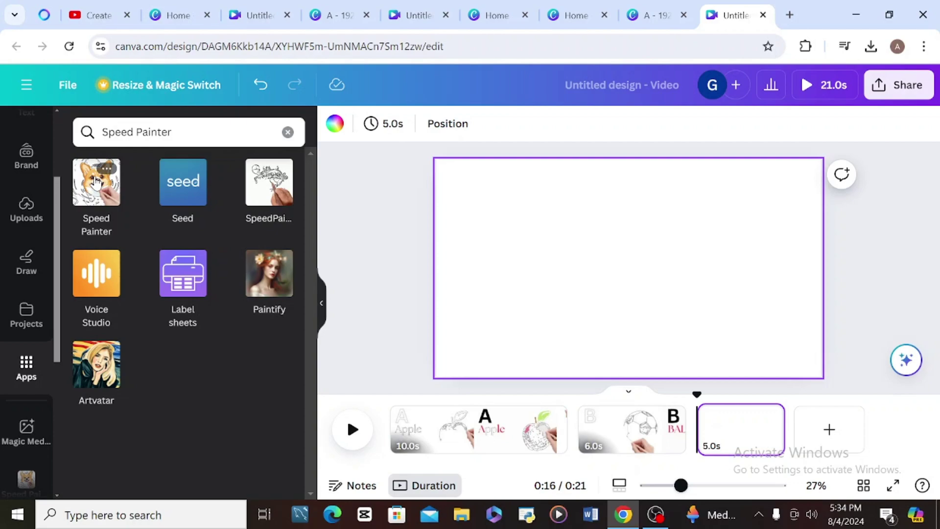
# Generate a Cat speed-painting video in Speed Painter from the uploaded c.png image
pyautogui.click(95, 182)
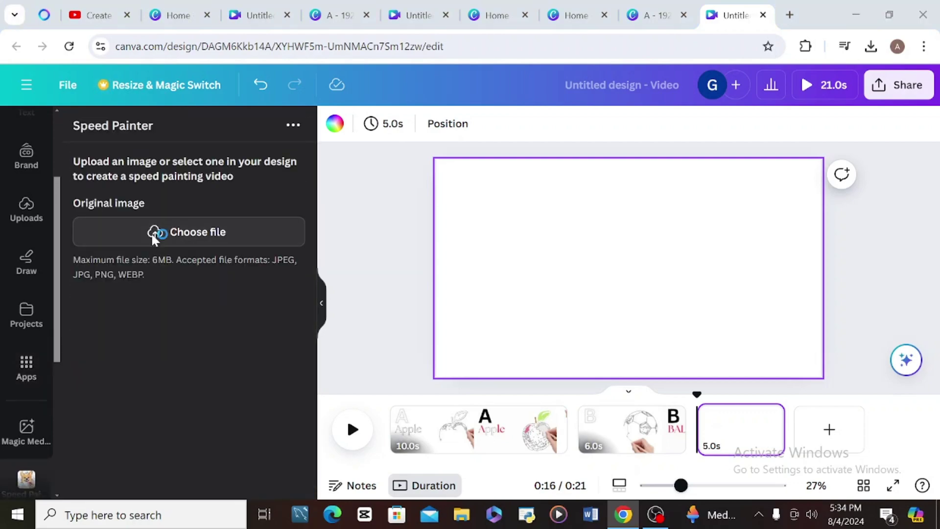
pyautogui.click(154, 232)
pyautogui.click(410, 116)
pyautogui.click(813, 474)
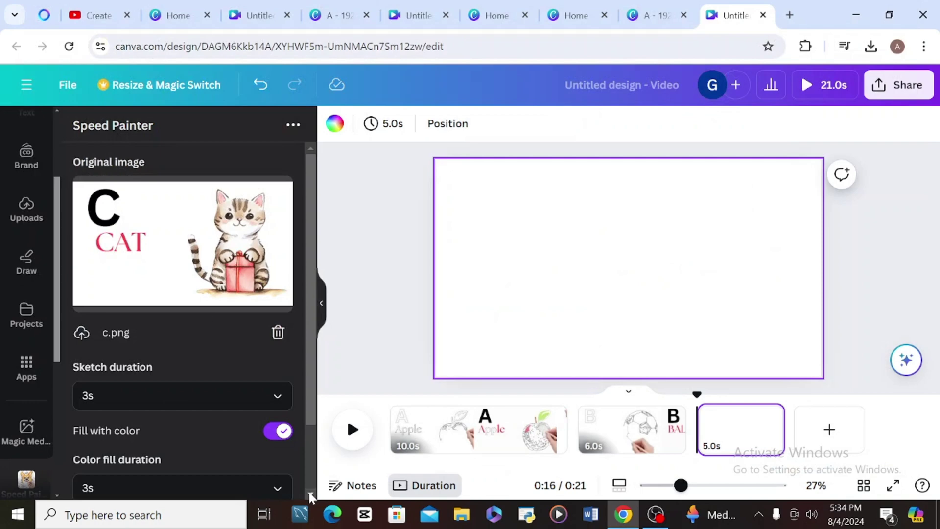
pyautogui.scroll(-2, 309, 490)
pyautogui.click(198, 482)
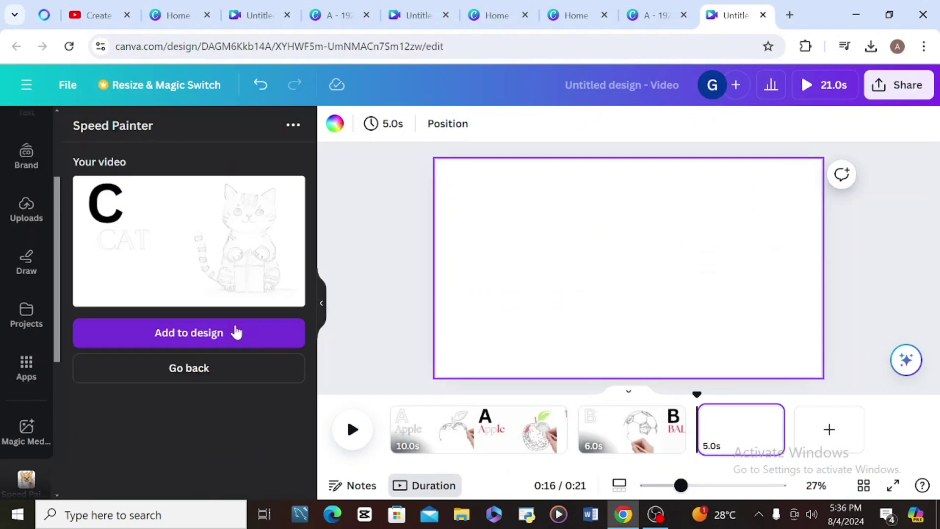
# Add the 6-second Cat video to page three and set it as the background
pyautogui.click(237, 333)
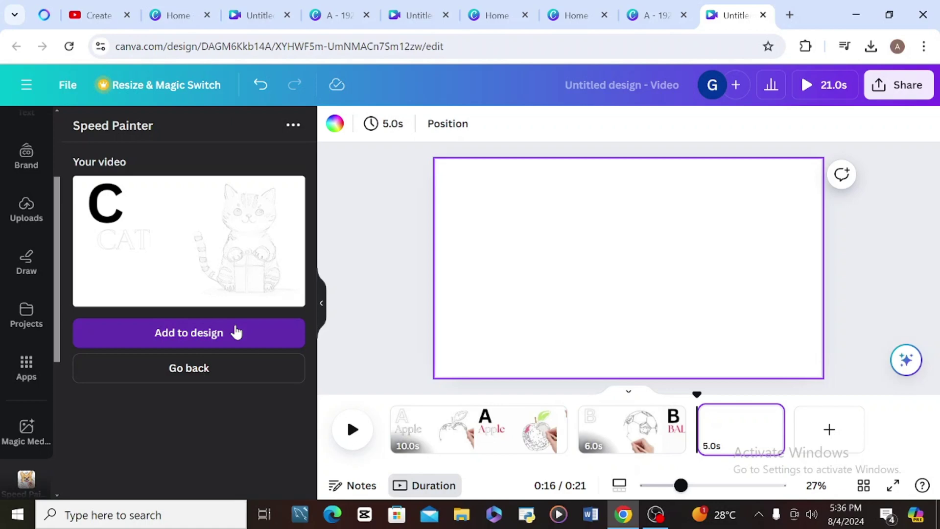
pyautogui.rightClick(615, 252)
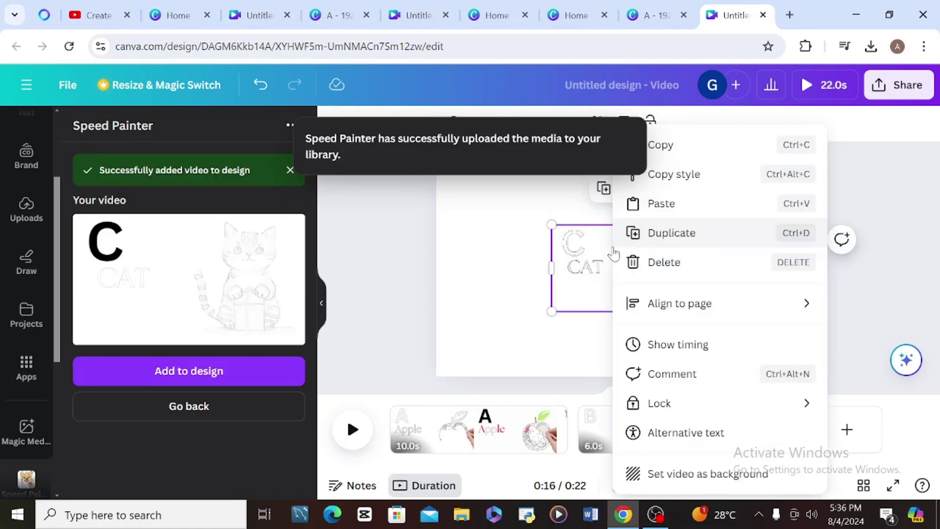
pyautogui.click(645, 475)
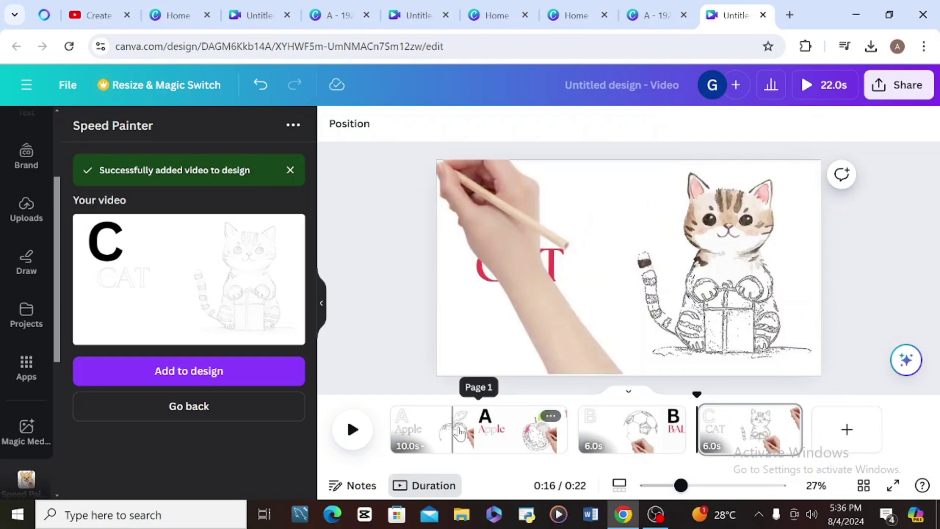
pyautogui.click(548, 436)
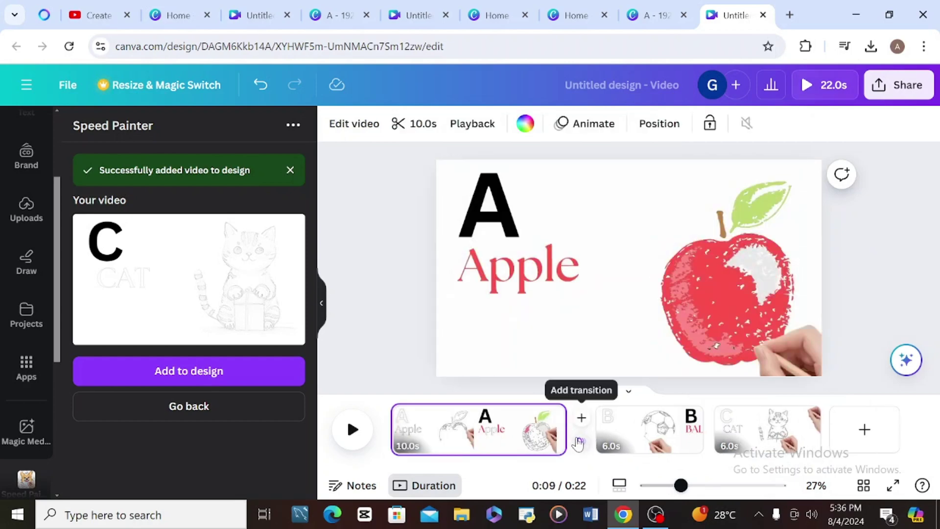
# Apply a Slide transition between pages 1 and 2 with a 0.6-second duration
pyautogui.click(580, 440)
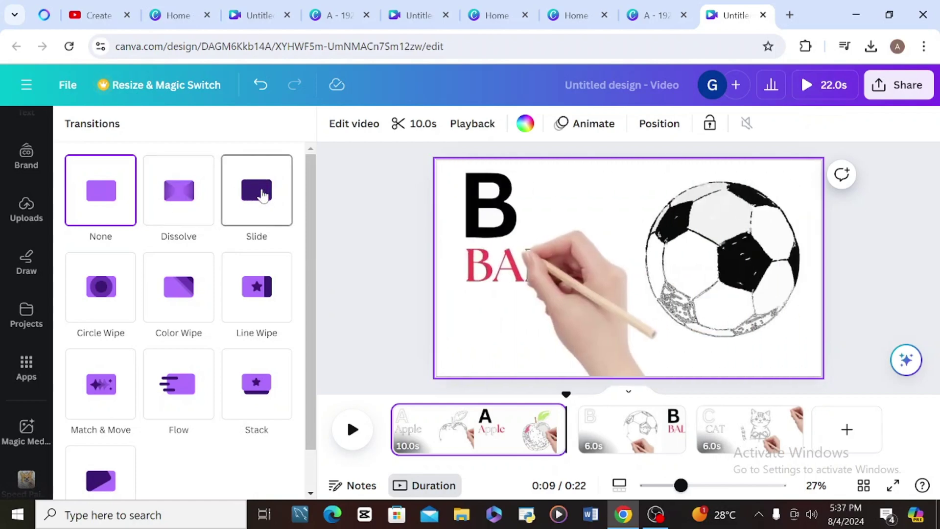
pyautogui.click(263, 194)
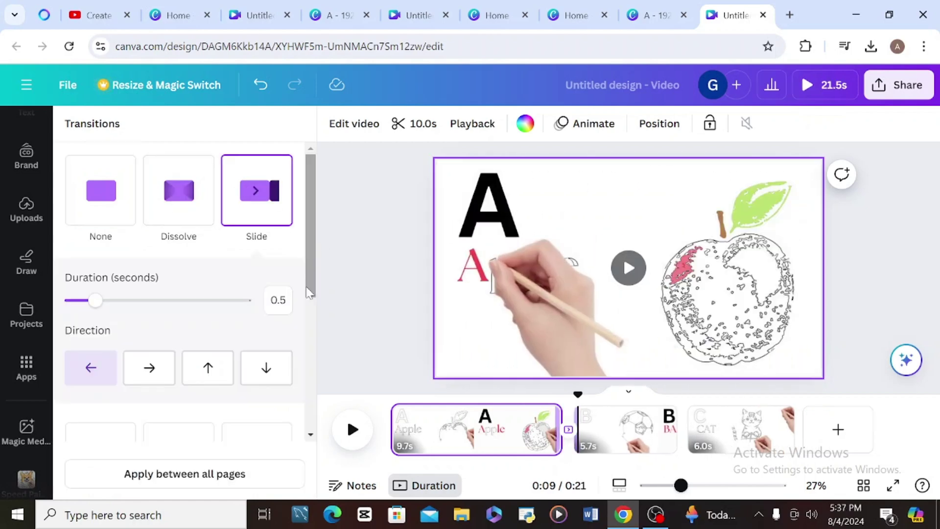
pyautogui.click(86, 302)
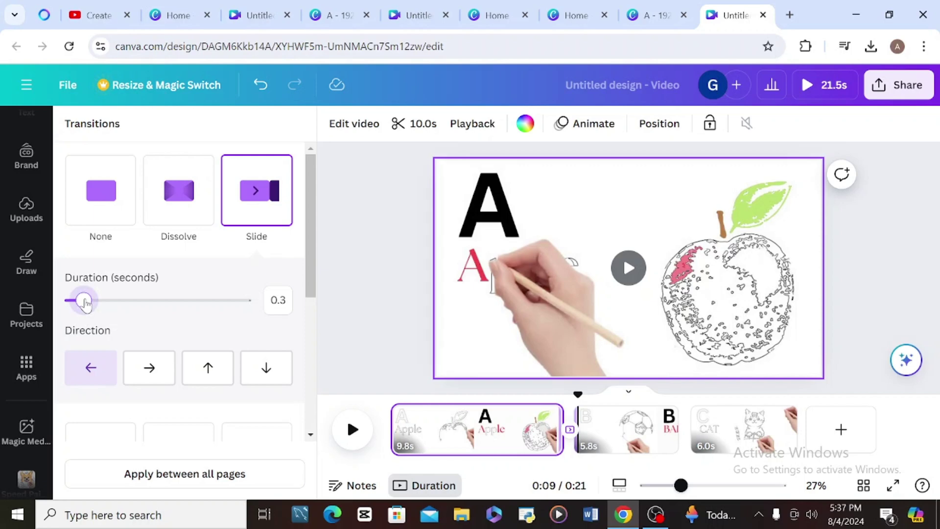
pyautogui.click(100, 301)
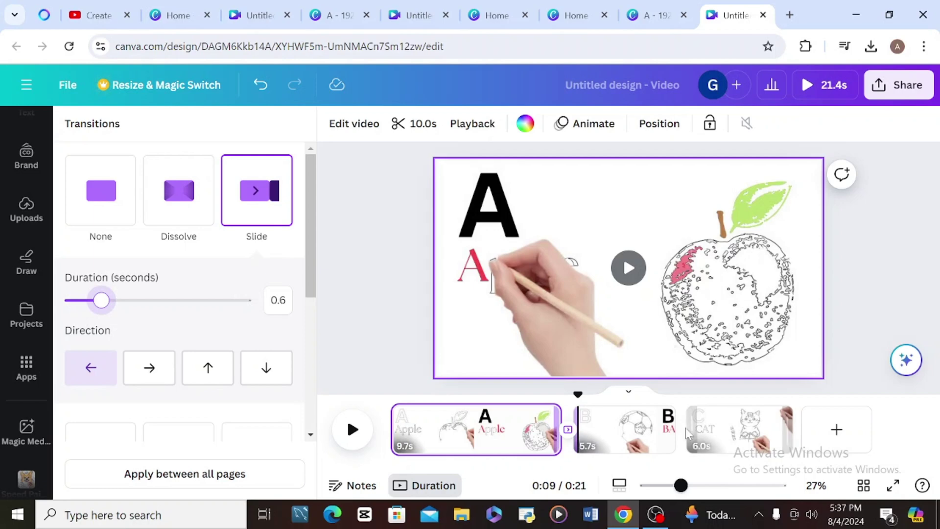
pyautogui.click(710, 430)
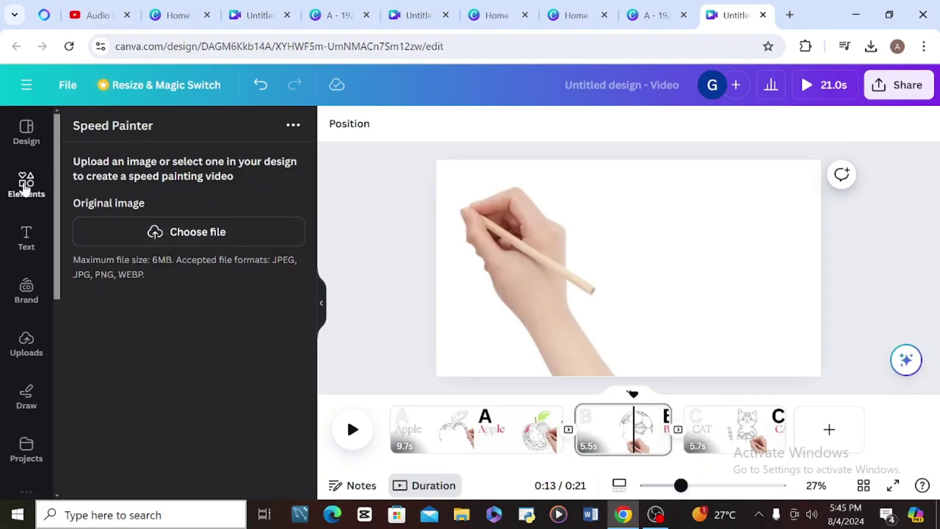
# Upload 'Big Sky Elegy - National Sweetheart' from Downloads and extend it to start at 0:00
pyautogui.click(25, 183)
pyautogui.click(151, 172)
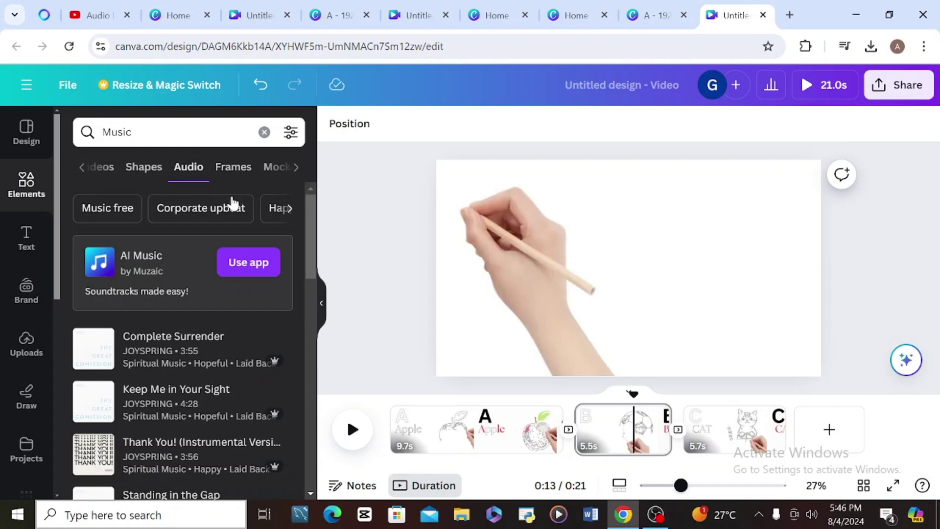
pyautogui.click(26, 352)
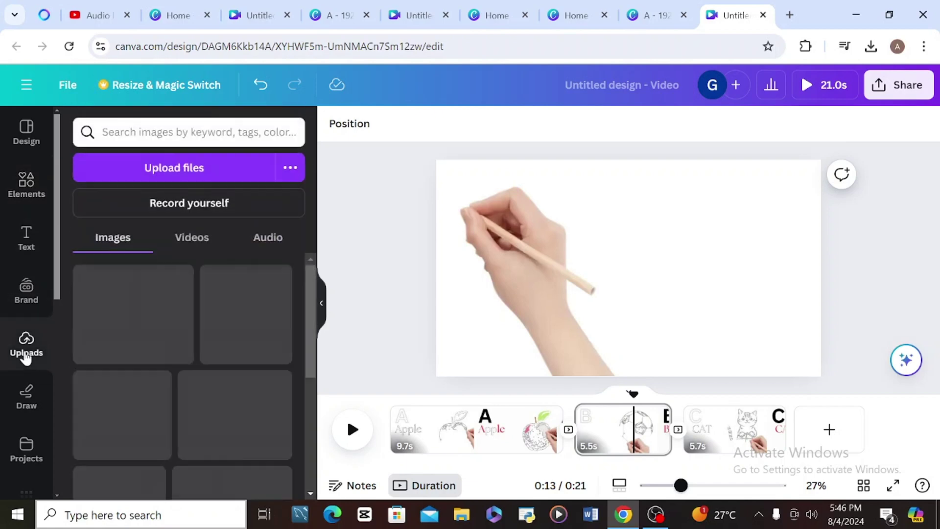
pyautogui.click(181, 171)
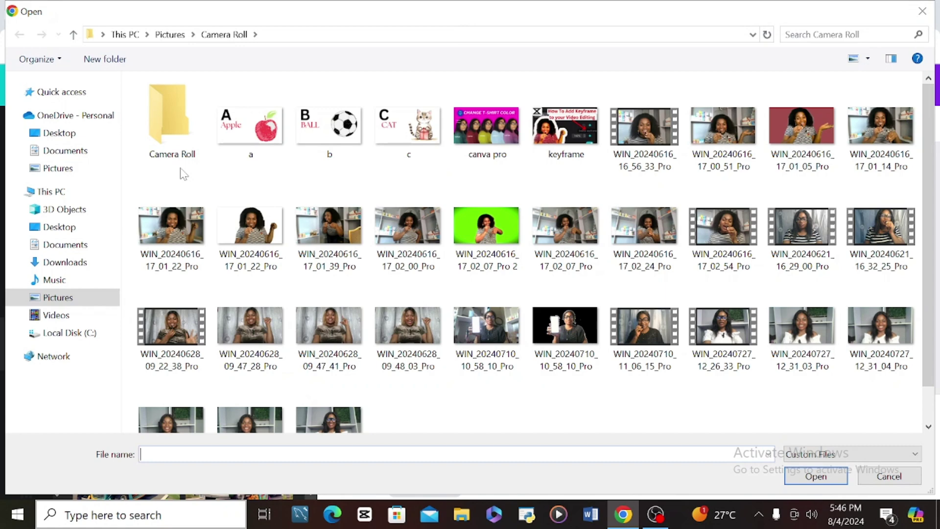
pyautogui.click(55, 282)
pyautogui.click(65, 262)
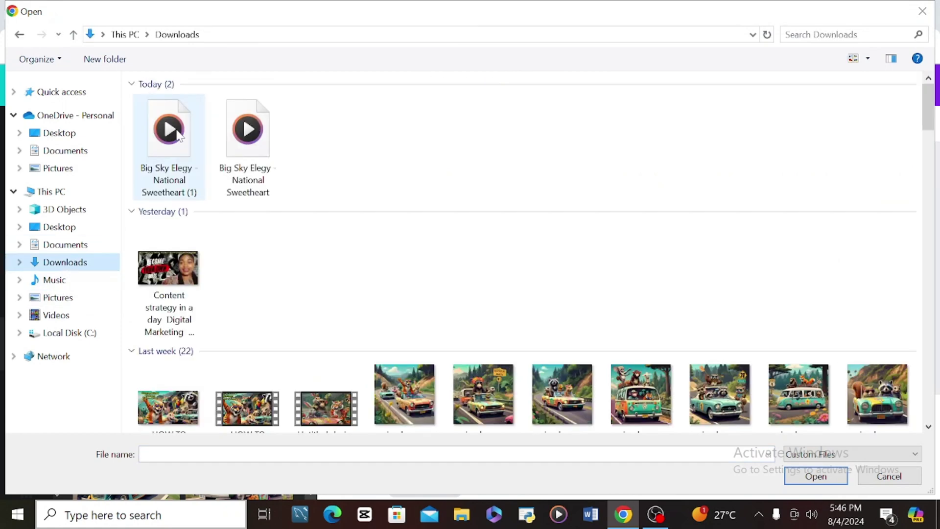
pyautogui.click(179, 135)
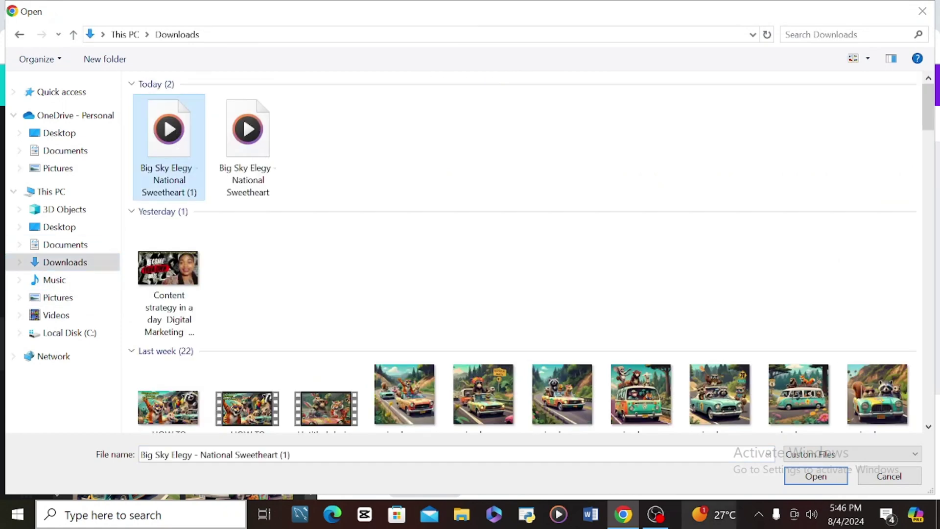
pyautogui.click(816, 475)
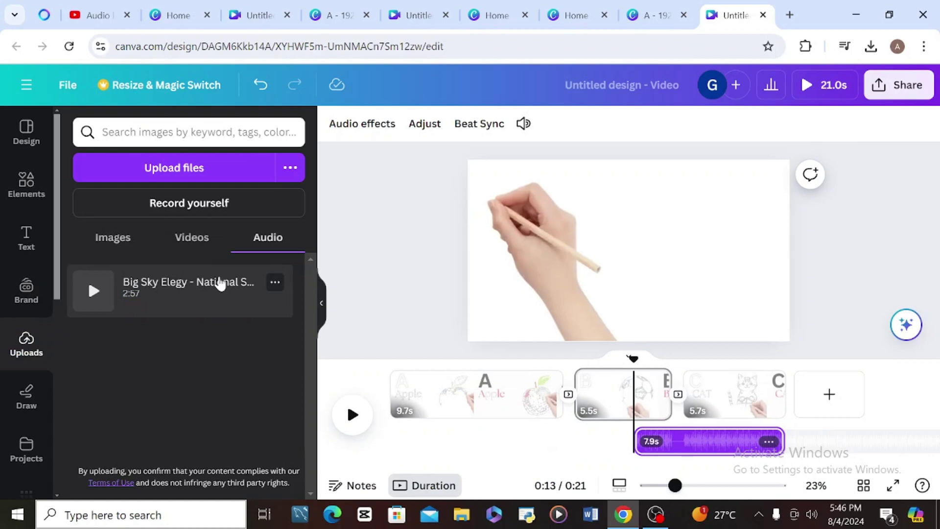
pyautogui.moveTo(637, 441); pyautogui.dragTo(382, 435)
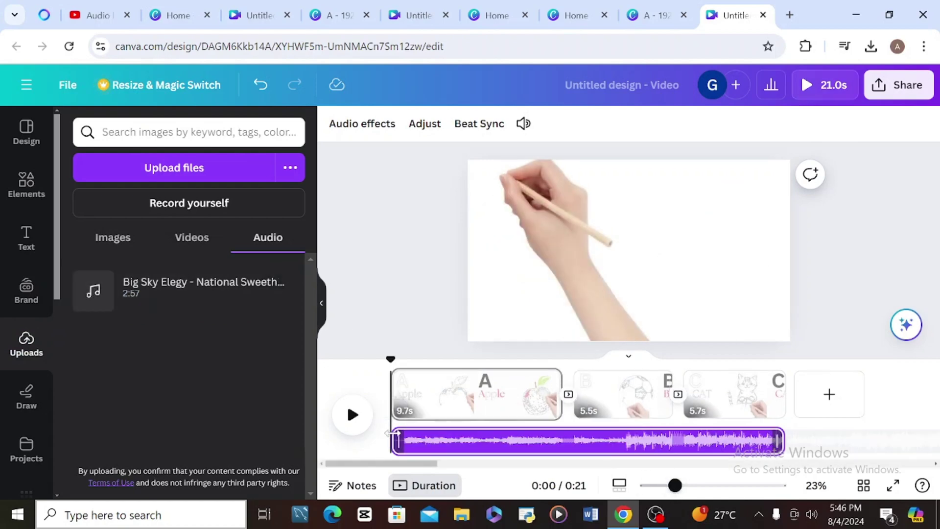